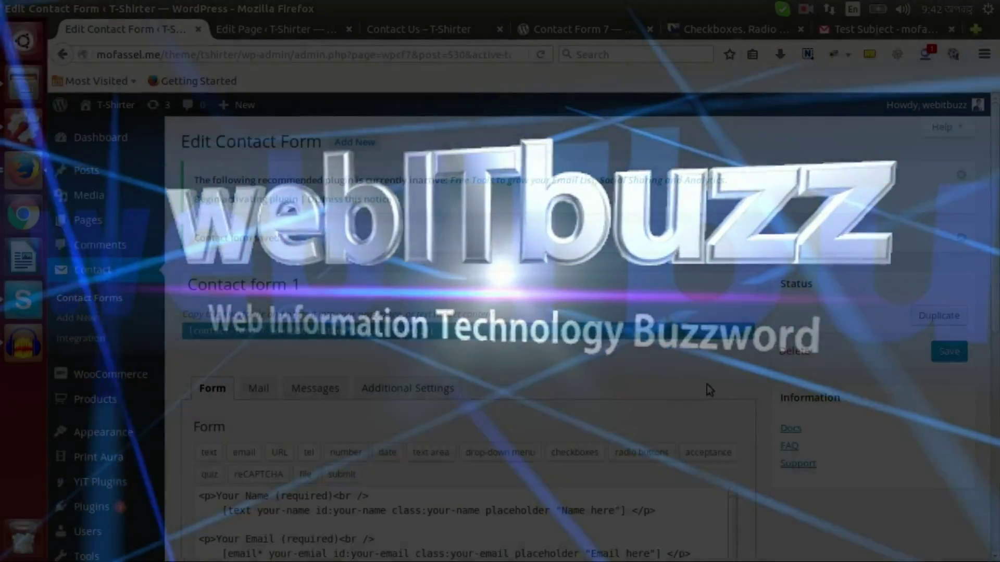
Paste two copies of the Your Selection paragraph below the original
scroll(707, 385, down, 5)
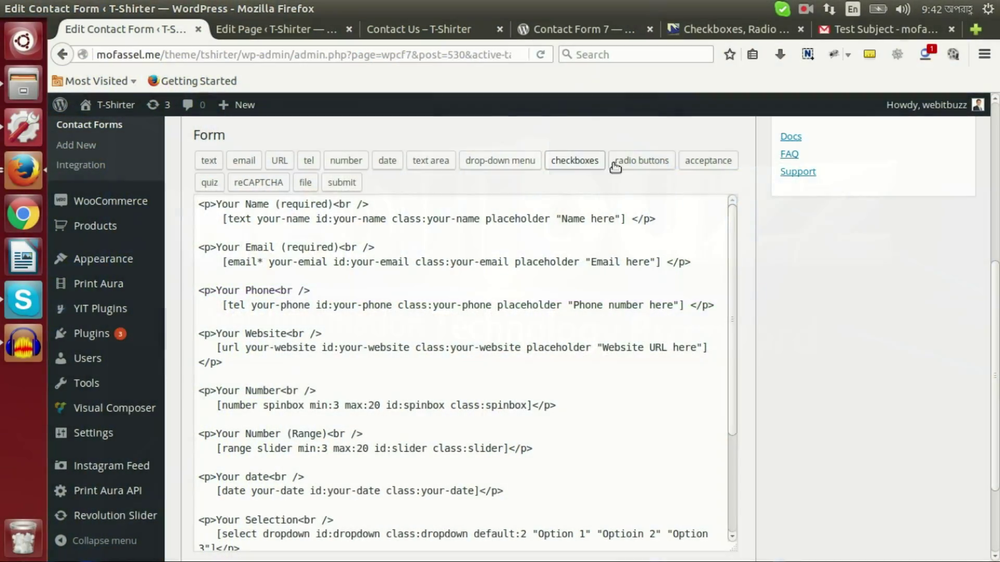
scroll(677, 286, down, 3)
scroll(422, 393, down, 3)
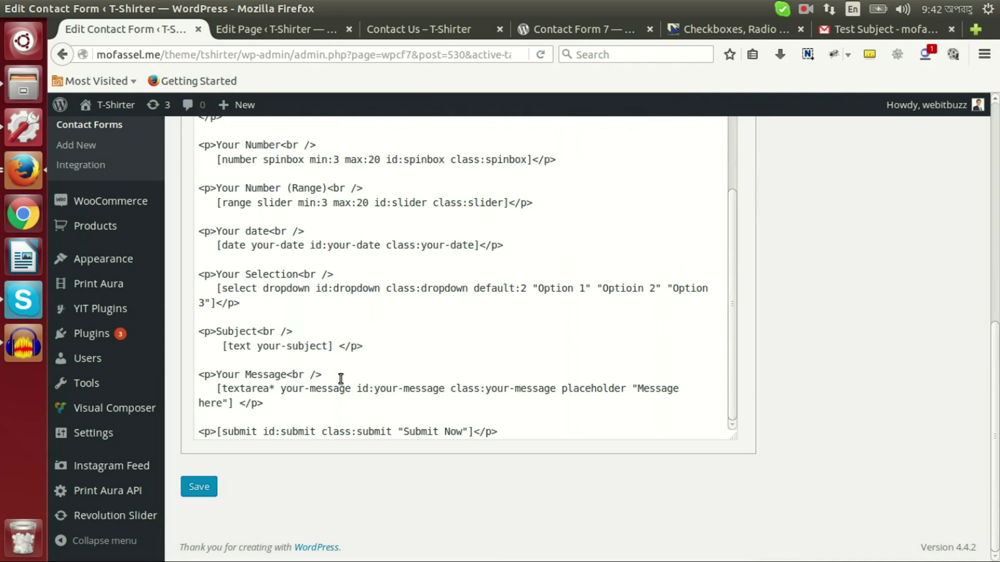
drag(249, 308, 189, 274)
key(ctrl+c)
click(267, 305)
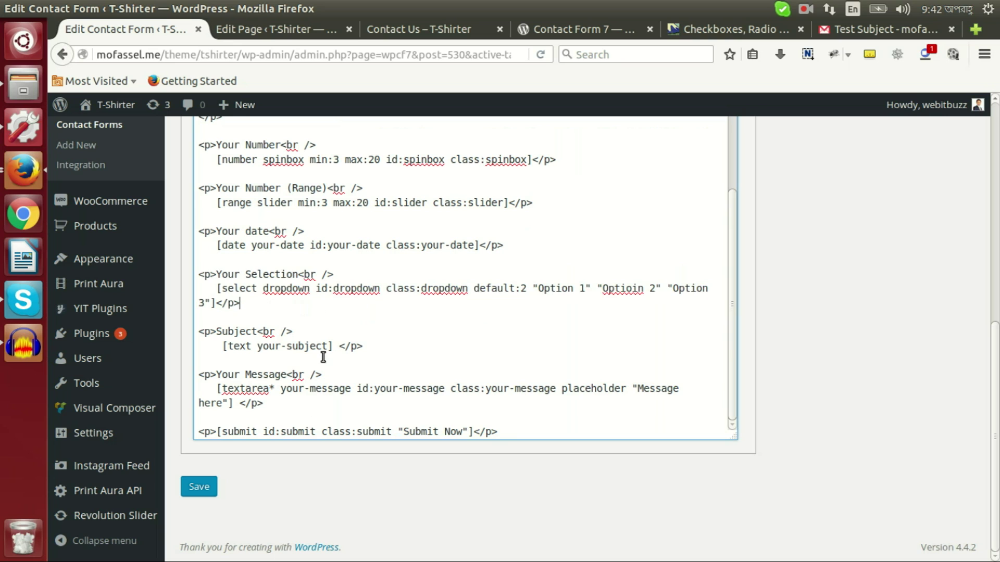
key(Return)
key(Return)
key(ctrl+v)
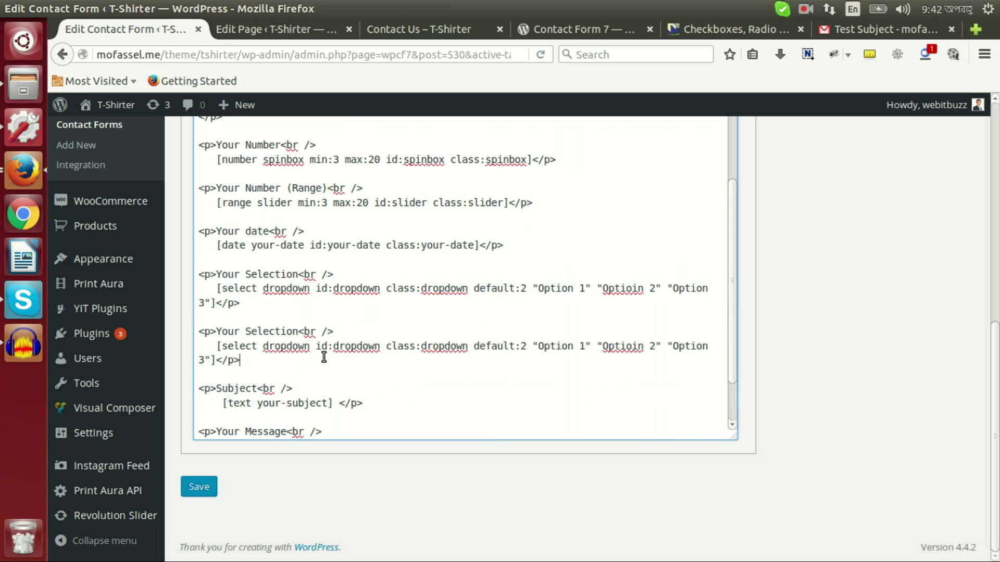
key(Return)
key(Return)
key(ctrl+v)
Rename the copies to Your Checkbox and Your Radio, and delete the Checkbox copy's dropdown tag
scroll(302, 344, down, 1)
double_click(284, 298)
text(Checkbox)
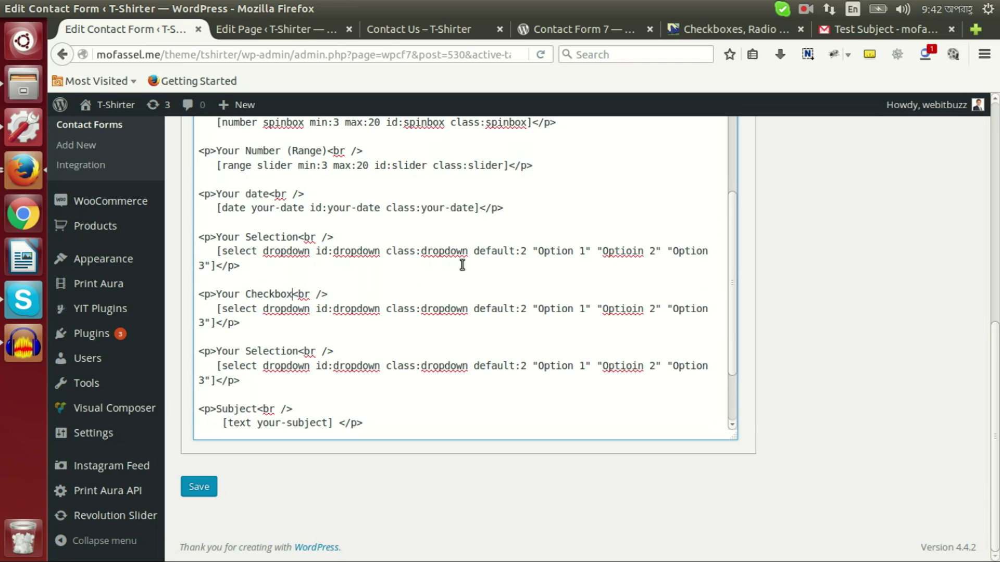
double_click(275, 351)
text(Radio)
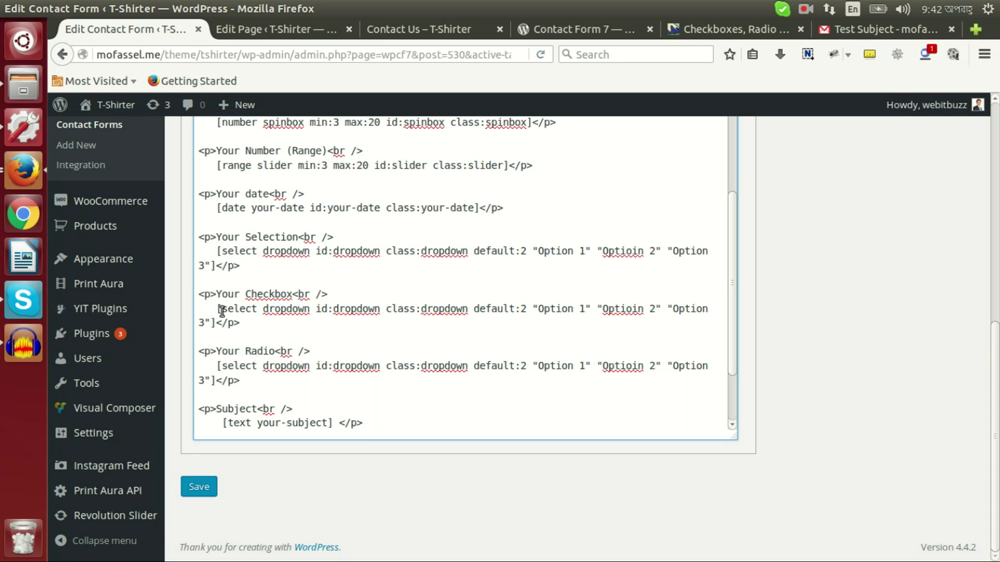
mouse_move(217, 310)
mouse_down()
mouse_move(687, 310)
mouse_move(207, 323)
mouse_move(216, 323)
mouse_up()
key(Delete)
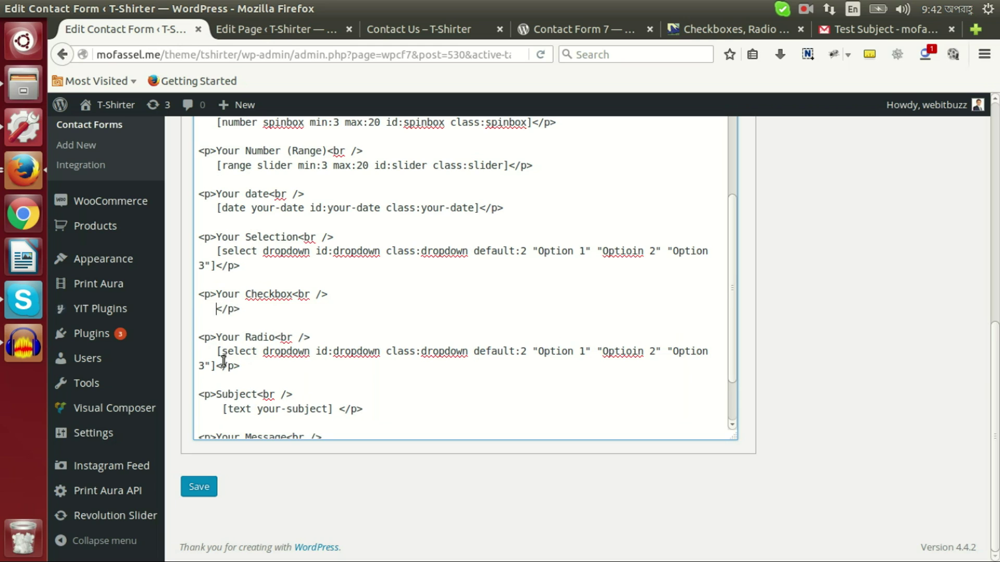
scroll(736, 239, up, 4)
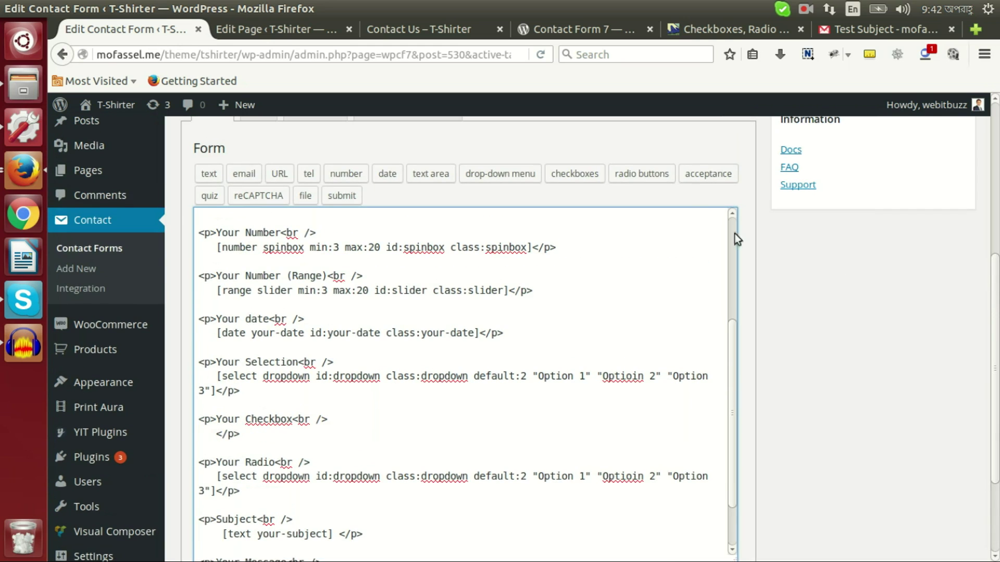
Start a checkbox tag named checkbox with options Option 1, Option 2 and Option 3
click(573, 174)
drag(492, 229, 467, 230)
key(BackSpace)
click(512, 269)
text(Option 1)
key(Return)
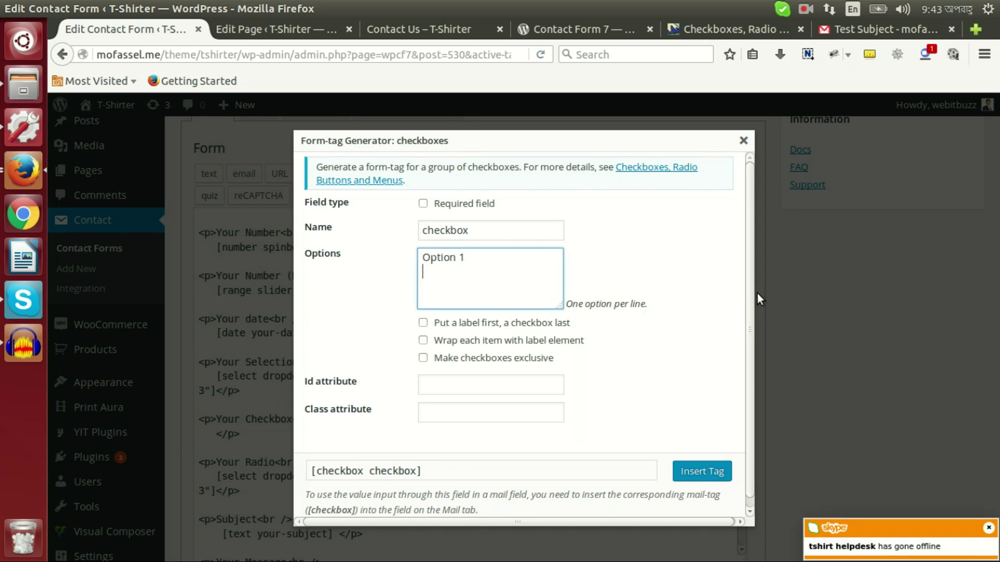
text(Option 2)
key(Return)
text(Option 3)
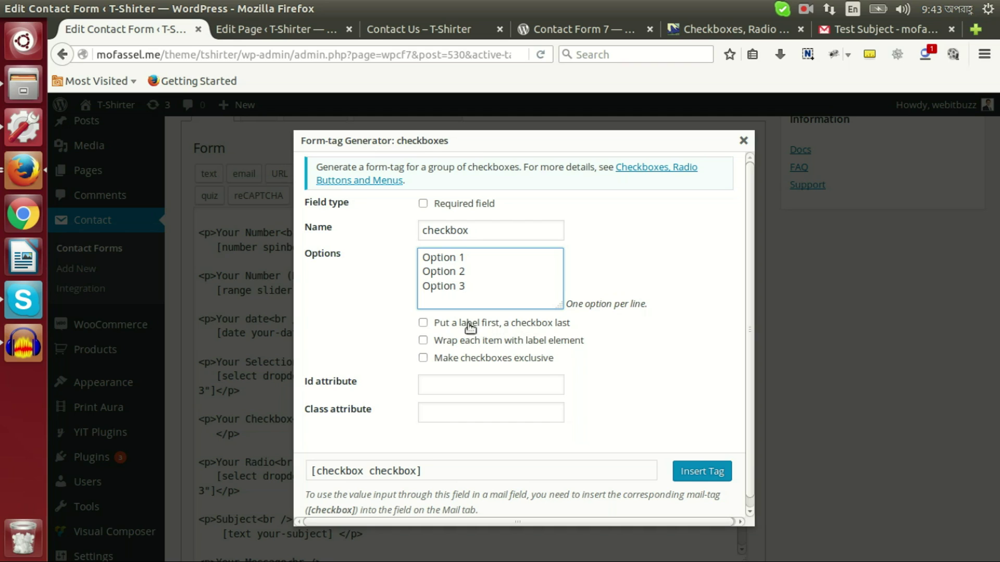
Make the checkboxes label-first, label-wrapped and exclusive, with id and class checkbox, and insert the tag
click(424, 324)
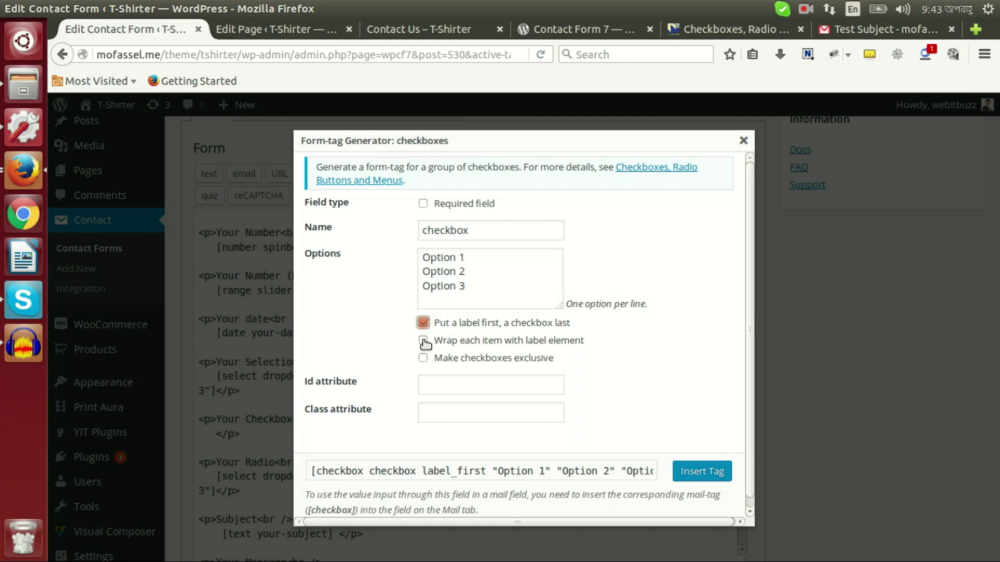
click(424, 341)
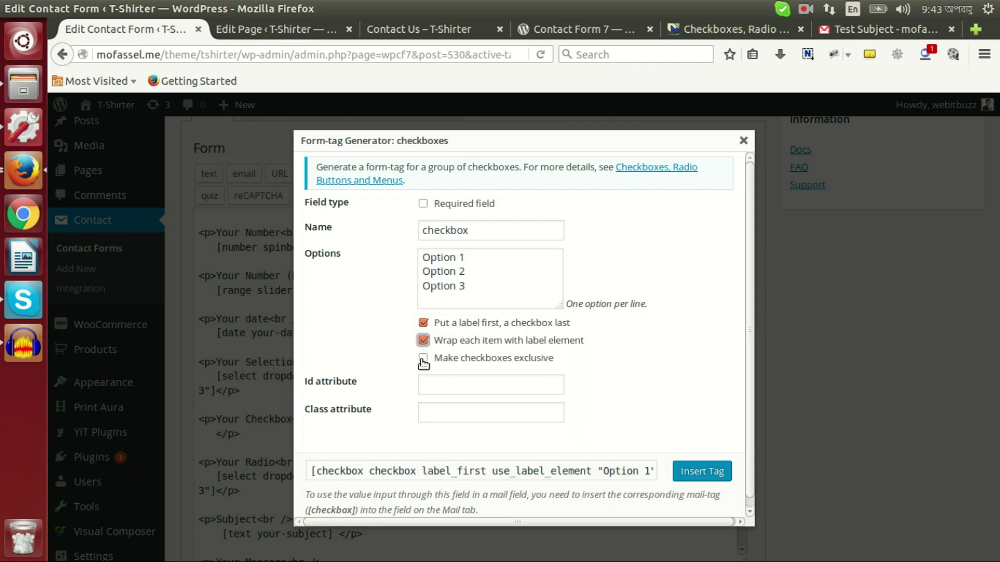
click(422, 359)
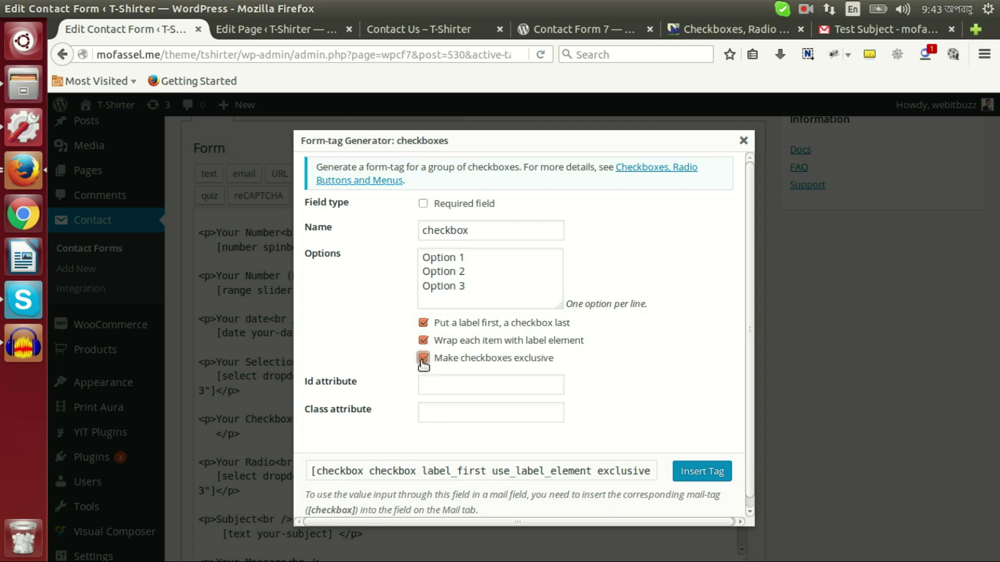
click(476, 387)
text(checkbox)
key(Tab)
text(ch)
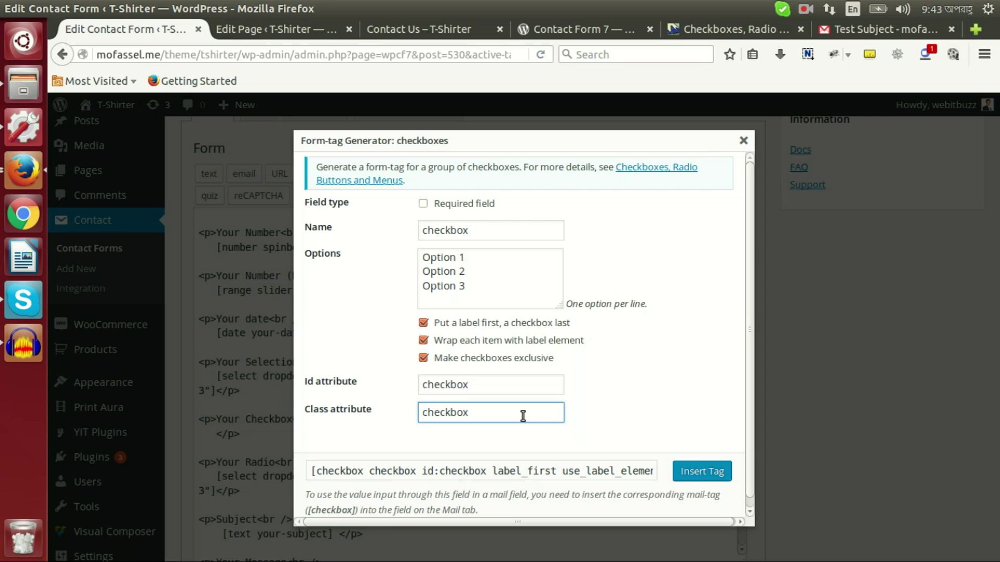
click(703, 473)
Delete the old dropdown tag under Your Radio
scroll(693, 427, down, 1)
scroll(724, 406, down, 3)
mouse_move(217, 330)
mouse_down()
mouse_move(462, 333)
mouse_move(155, 341)
mouse_move(216, 343)
mouse_up()
key(BackSpace)
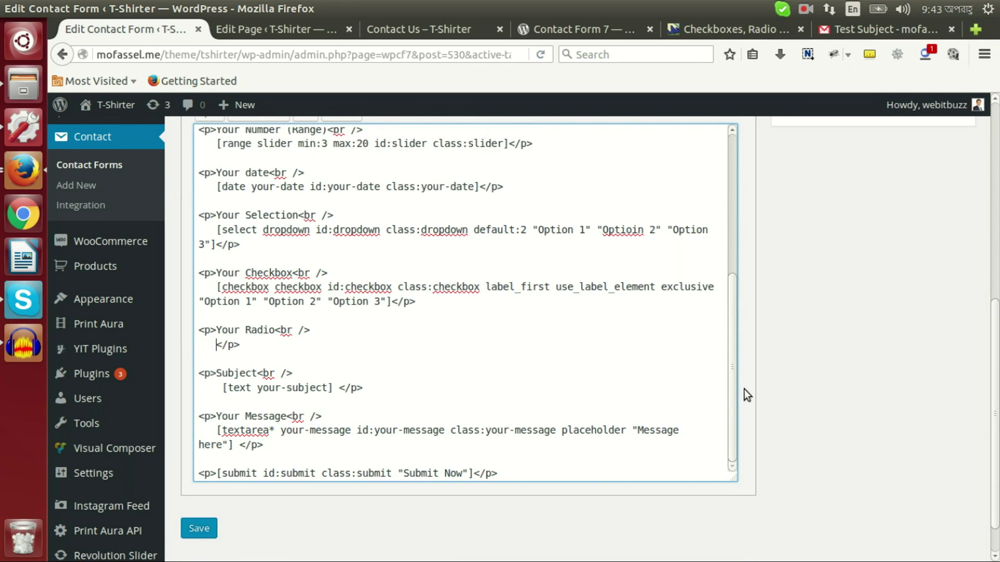
scroll(801, 313, up, 5)
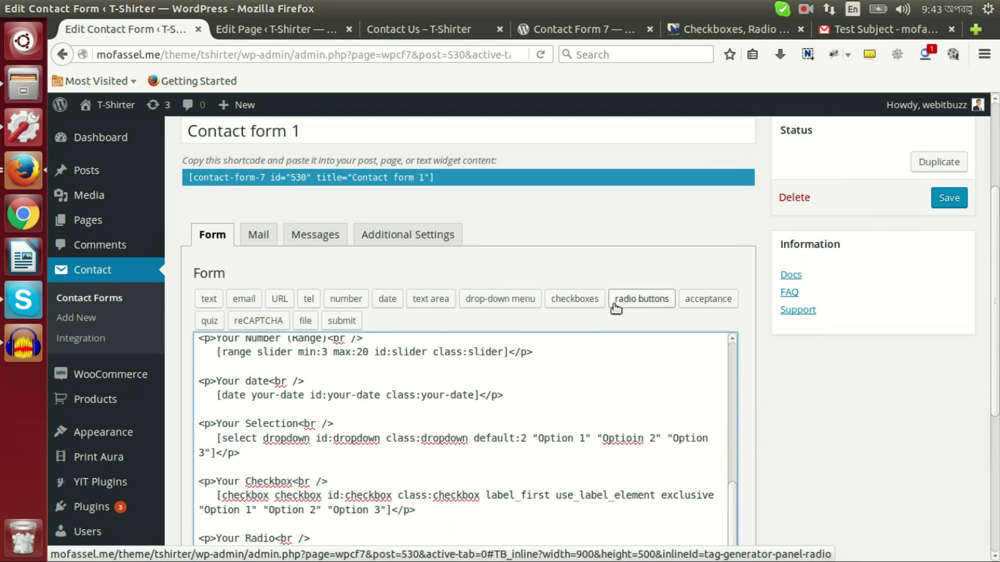
Start a radio tag named radio with Options 1–3, label first and wrapped in labels
click(638, 301)
click(480, 211)
key(BackSpace)
key(BackSpace)
key(BackSpace)
click(476, 233)
text(Optio)
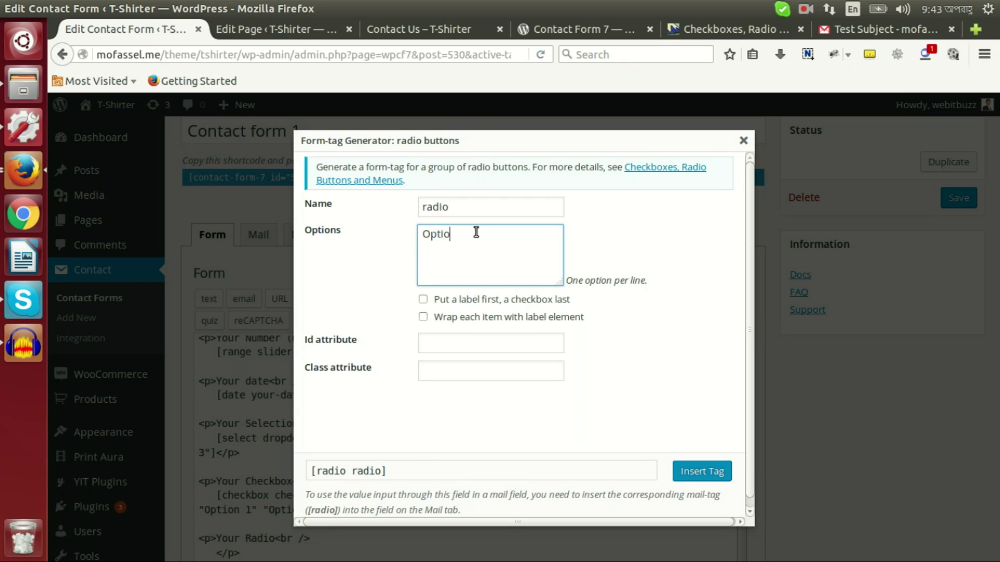
text(n 1 Option 2 )
text(Optio)
text(n 3)
click(422, 300)
click(423, 318)
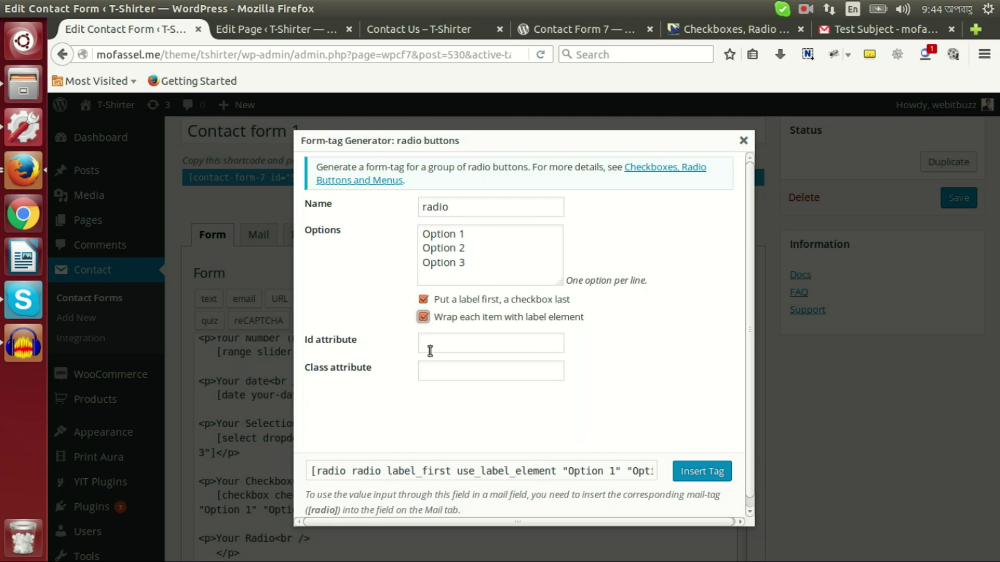
Give the radio tag id and class radio, insert it under Your Radio, and save the form
click(450, 346)
text(RA)
key(BackSpace)
key(BackSpace)
text(radi)
key(Tab)
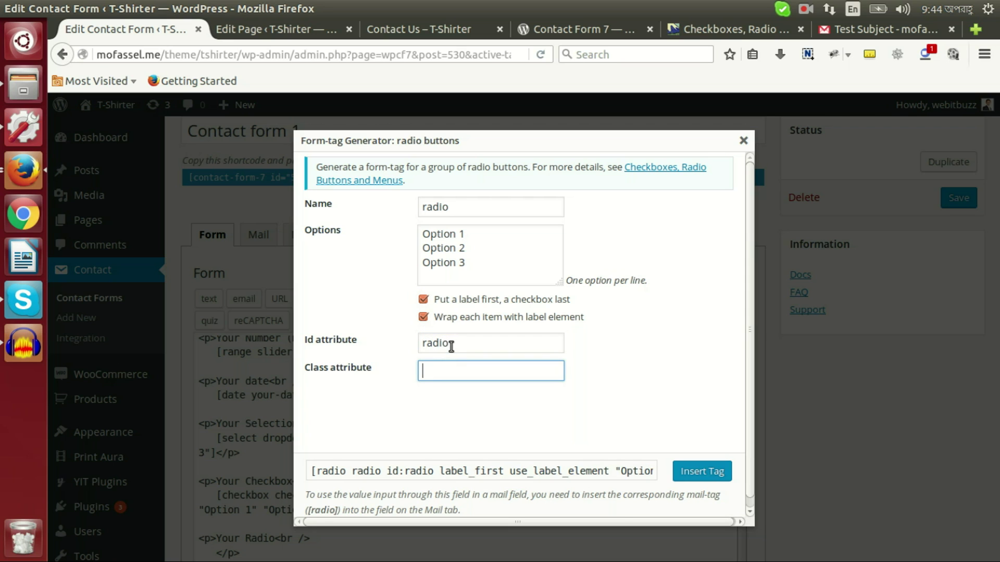
text(radio)
click(680, 471)
scroll(952, 424, down, 5)
scroll(946, 416, up, 5)
click(948, 198)
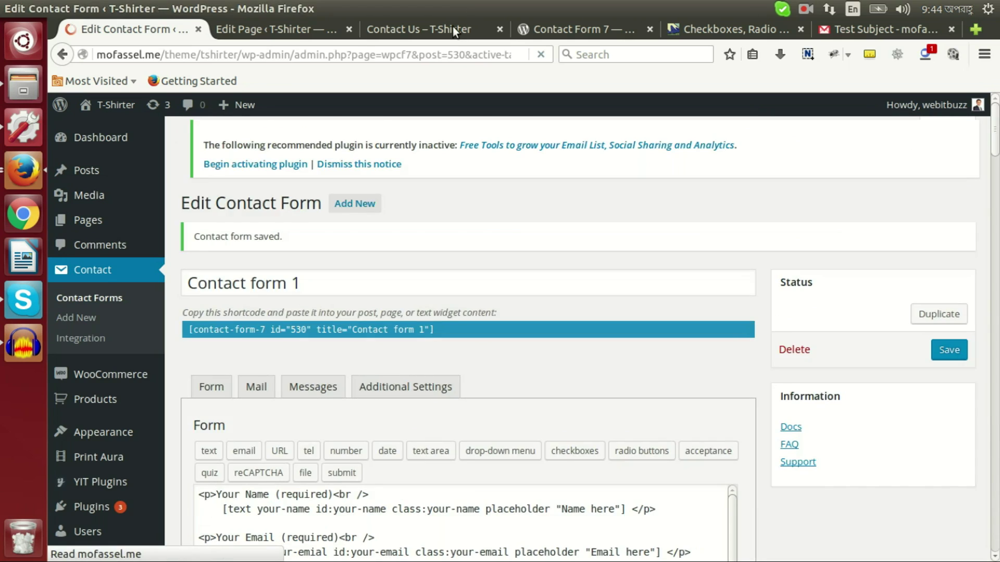
Reload the Contact Us page and try radio Options 1, 2 and 3, ending on Option 1
click(453, 31)
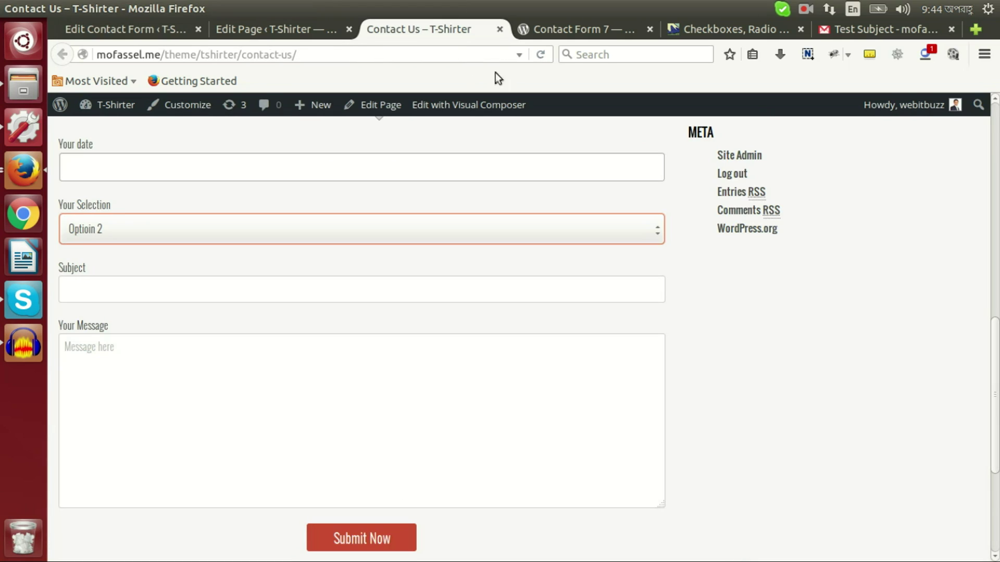
click(540, 55)
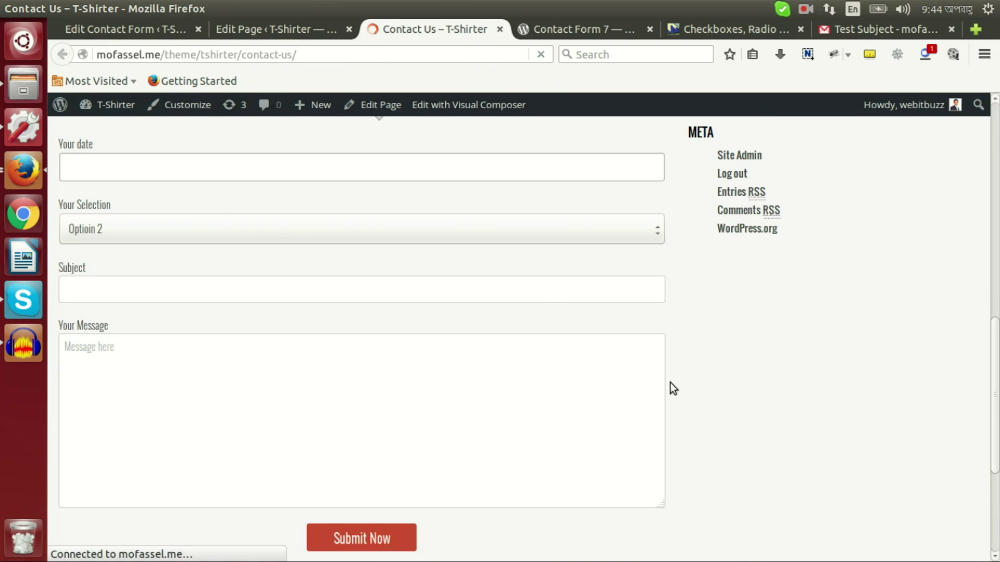
scroll(670, 381, down, 3)
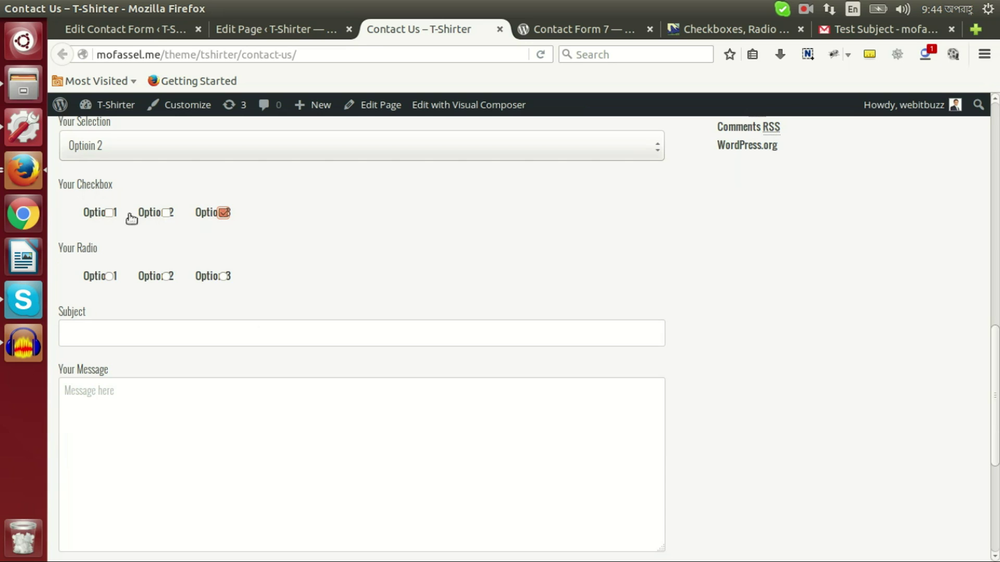
click(110, 276)
click(166, 277)
click(223, 277)
click(110, 280)
Toggle checkbox Options 1–3 to test their exclusivity, then go back to the form editor
click(224, 212)
click(167, 214)
click(108, 213)
click(165, 213)
click(164, 215)
click(224, 216)
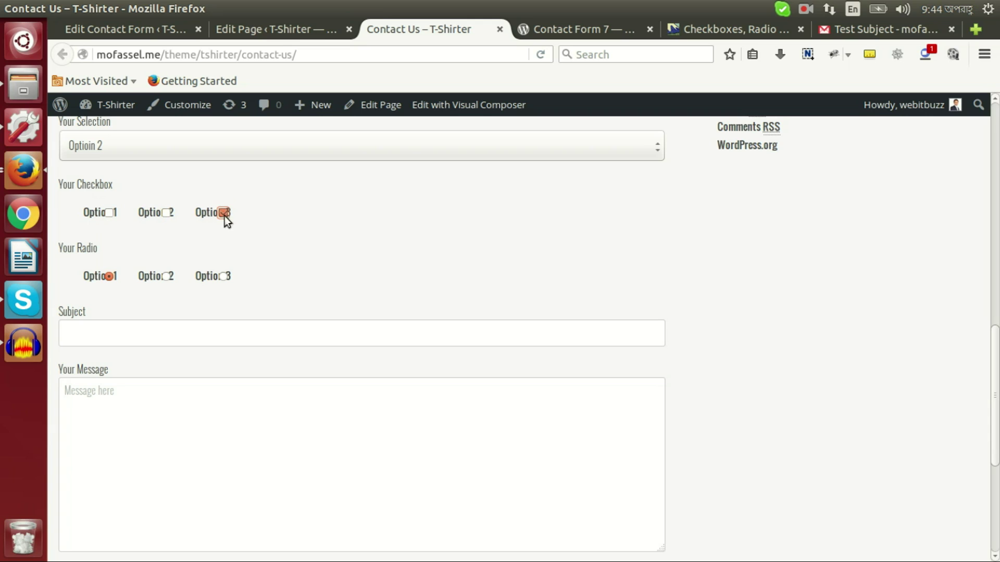
click(164, 216)
click(109, 213)
click(168, 31)
Remove the exclusive option from the checkbox tag and save the form
scroll(740, 358, down, 10)
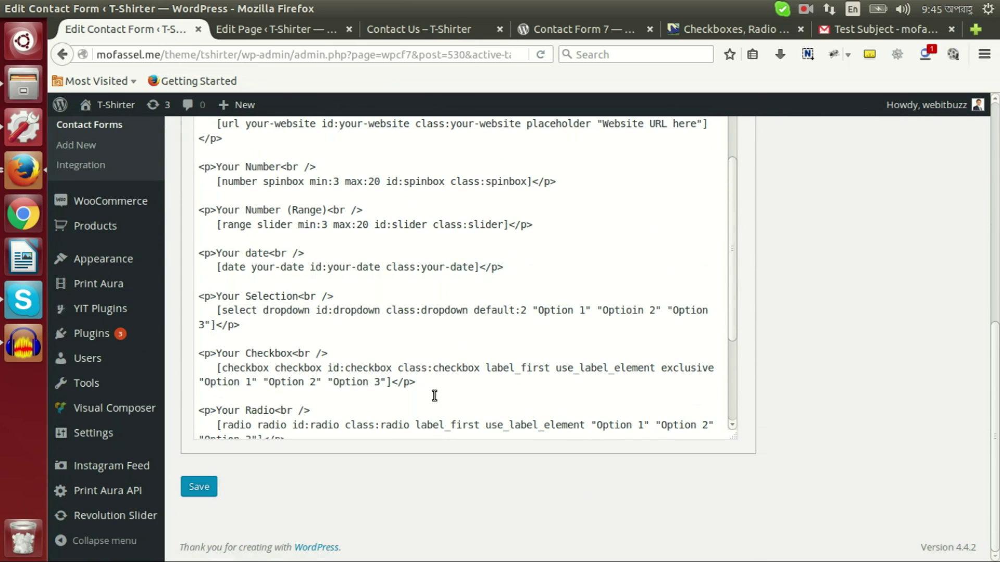
scroll(526, 354, down, 3)
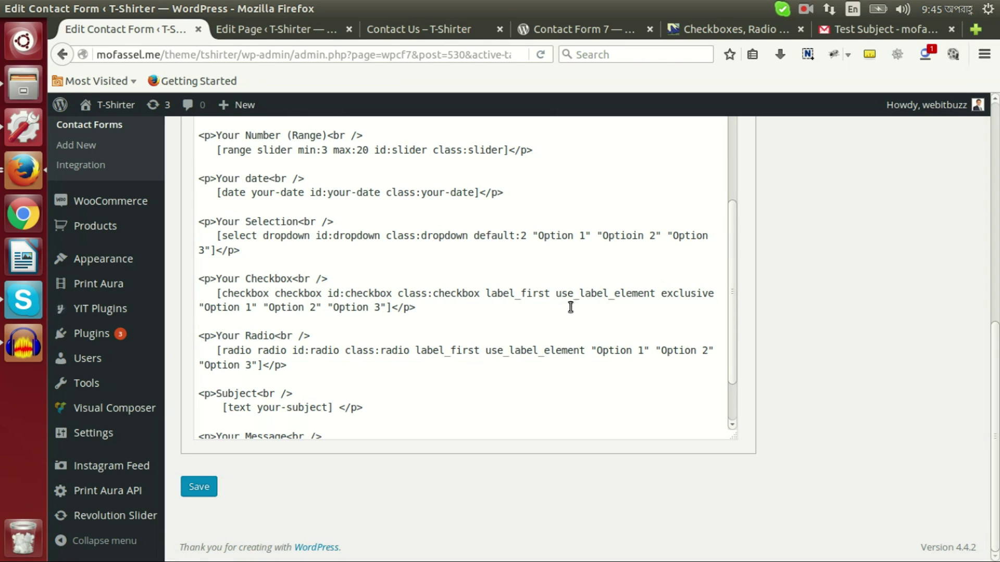
click(689, 295)
double_click(689, 295)
key(BackSpace)
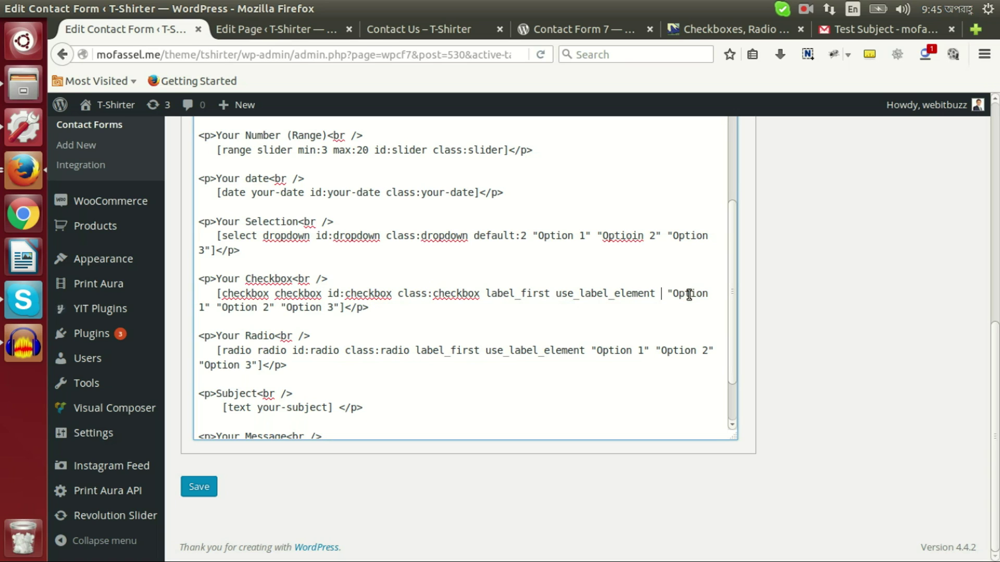
key(BackSpace)
click(206, 487)
Reload the Contact Us page, tick checkbox Options 1 and 2, and leave radio Option 1 chosen
click(450, 26)
click(402, 53)
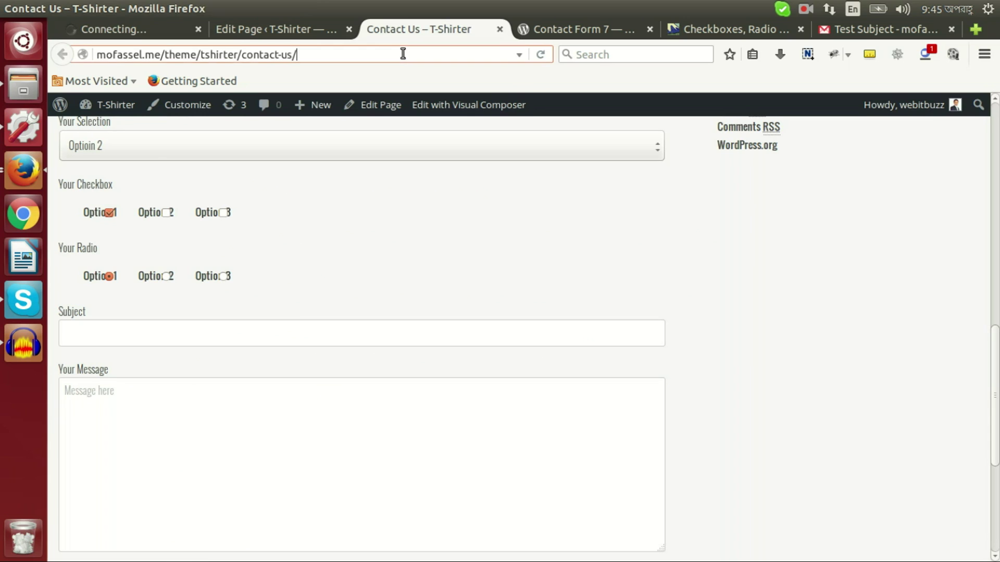
key(Return)
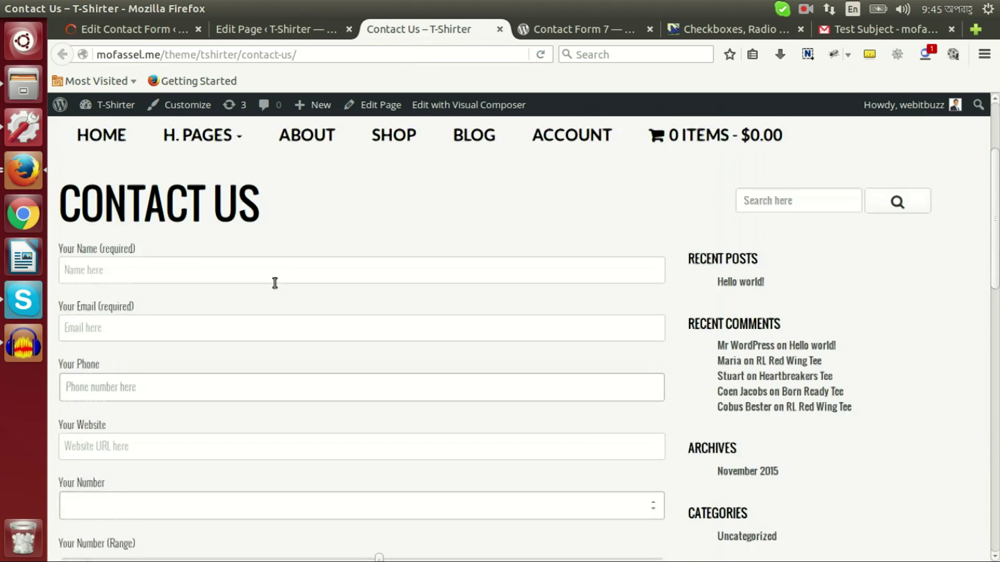
scroll(274, 280, down, 10)
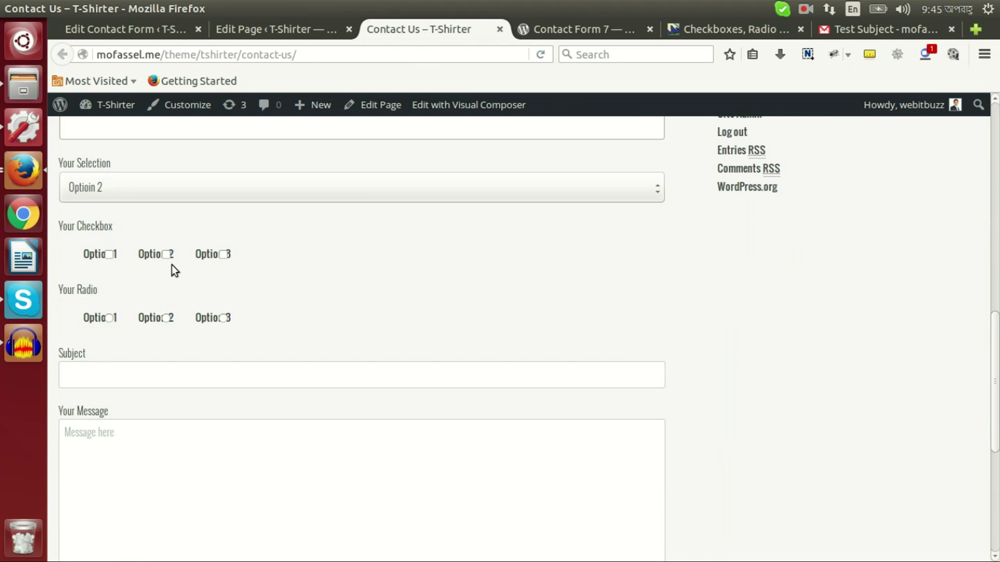
click(168, 254)
click(109, 255)
click(165, 319)
click(225, 319)
click(166, 318)
click(110, 318)
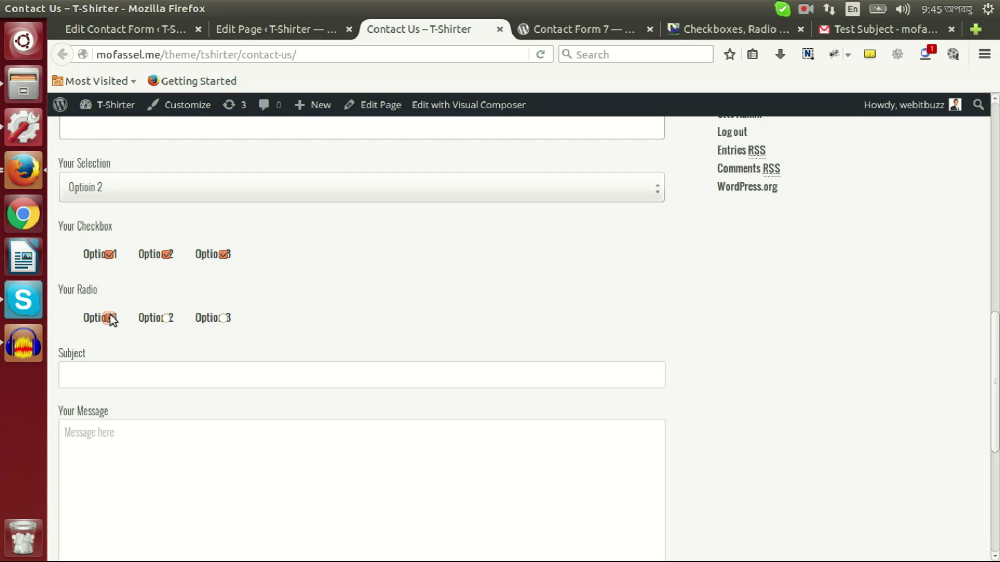
Review the checkbox tag's label_first code in the editor, then return to the live form
click(169, 30)
scroll(758, 386, down, 10)
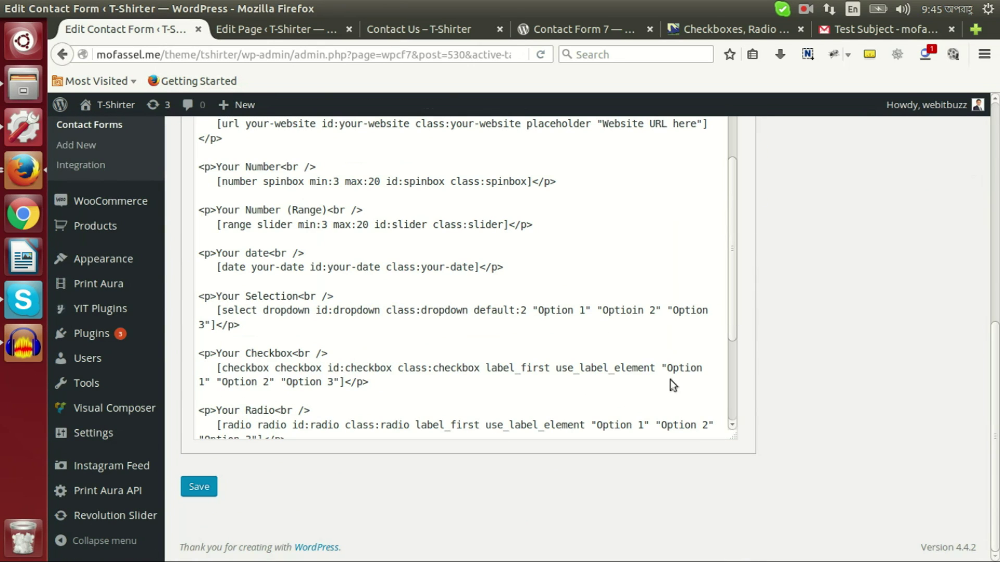
click(486, 367)
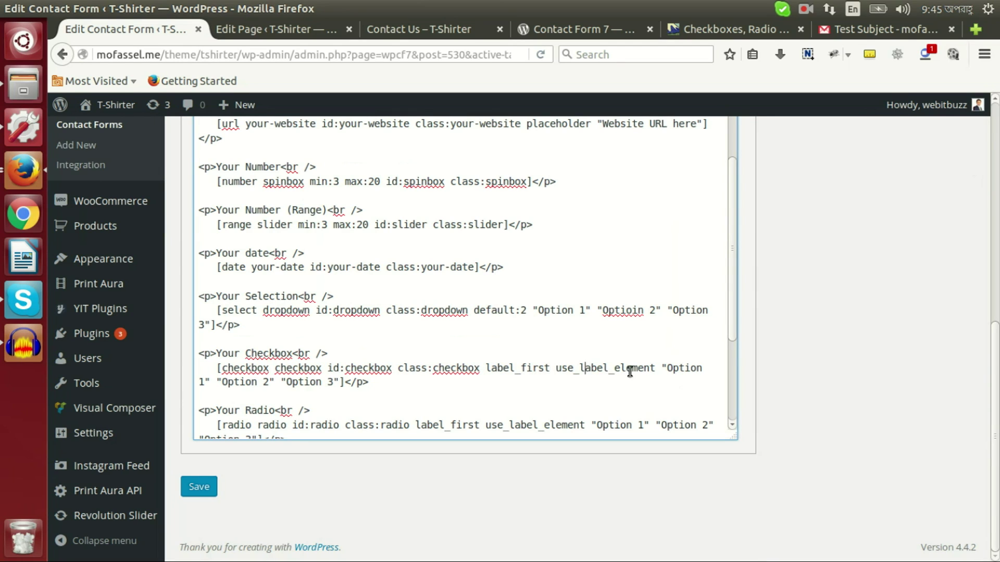
click(288, 29)
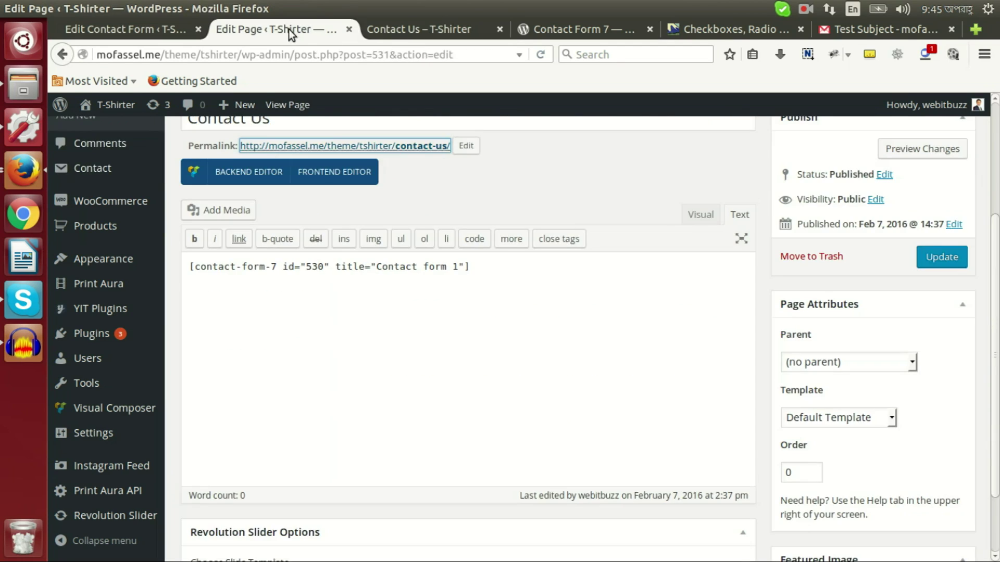
click(424, 23)
scroll(625, 377, down, 3)
scroll(414, 348, up, 4)
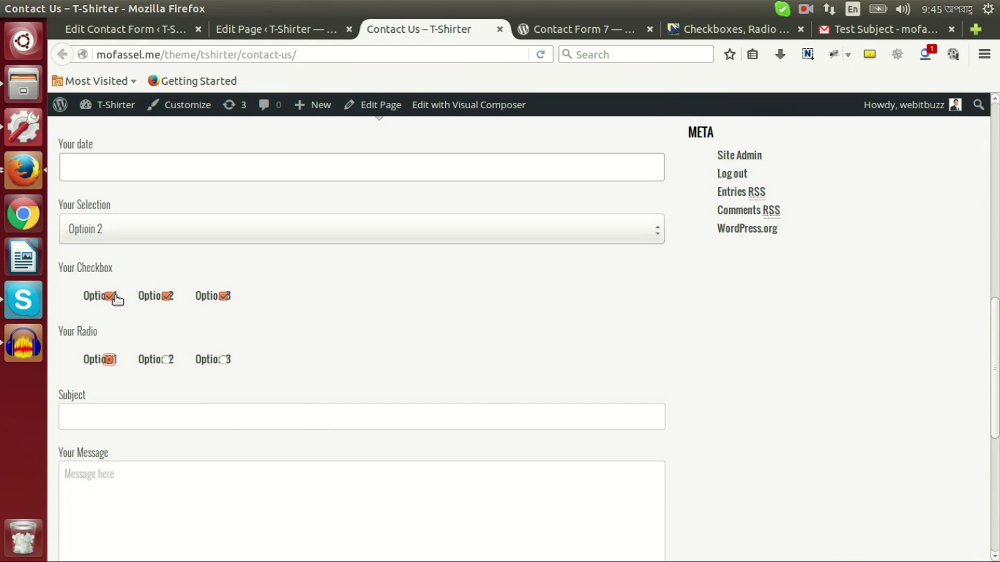
Inspect the label element wrapping the Option 1 checkbox with Firebug
right_click(91, 297)
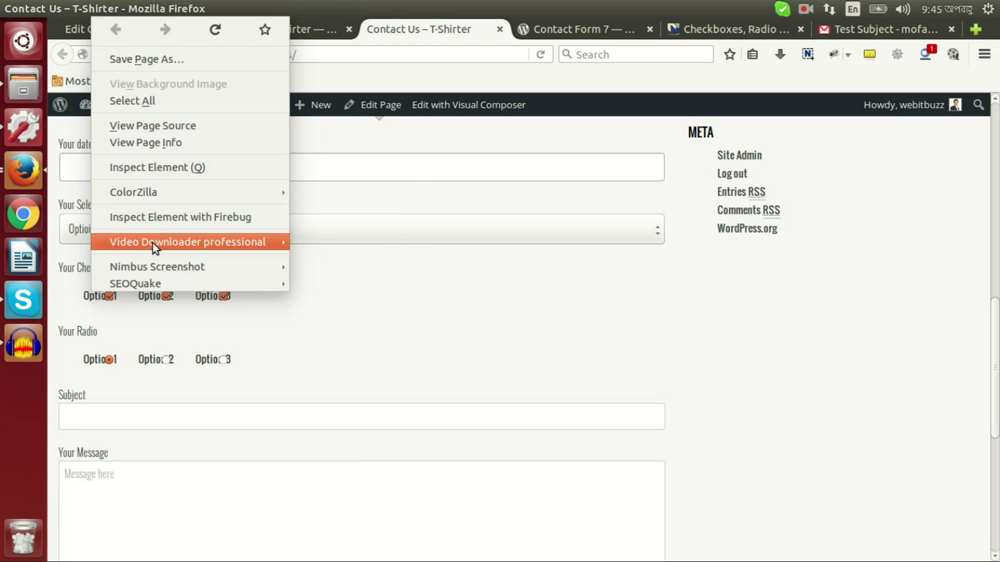
click(194, 216)
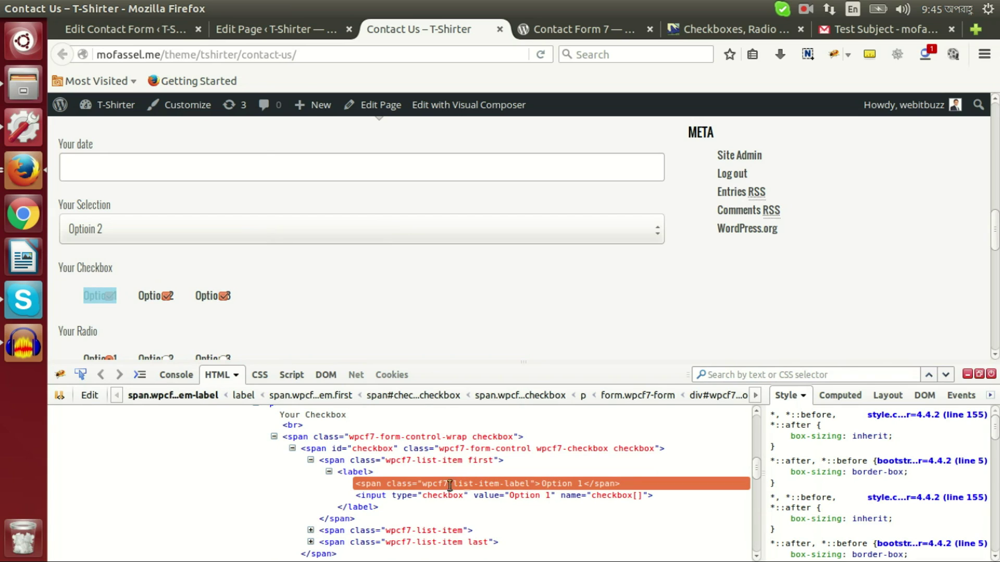
click(355, 473)
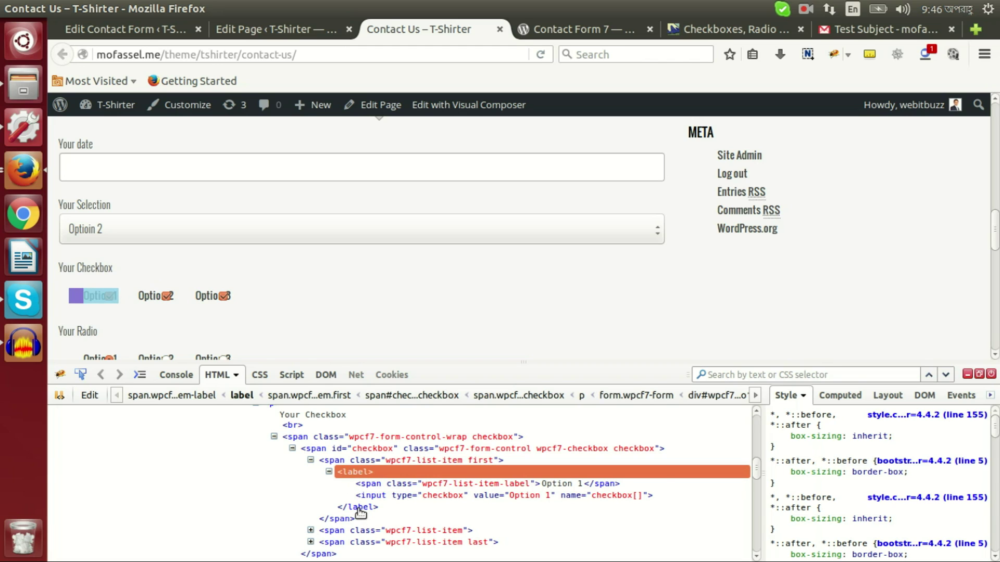
Untick checkbox Option 1 and tick Option 2 on the live form
scroll(156, 286, down, 1)
click(109, 255)
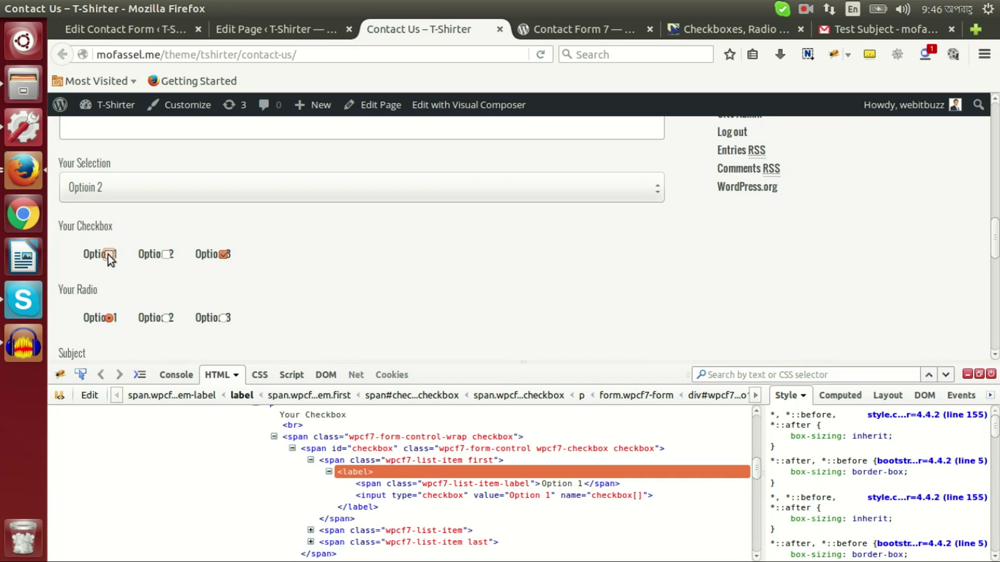
click(164, 255)
Delete label_first and use_label_element from the checkbox shortcode and save the form
click(220, 28)
click(171, 36)
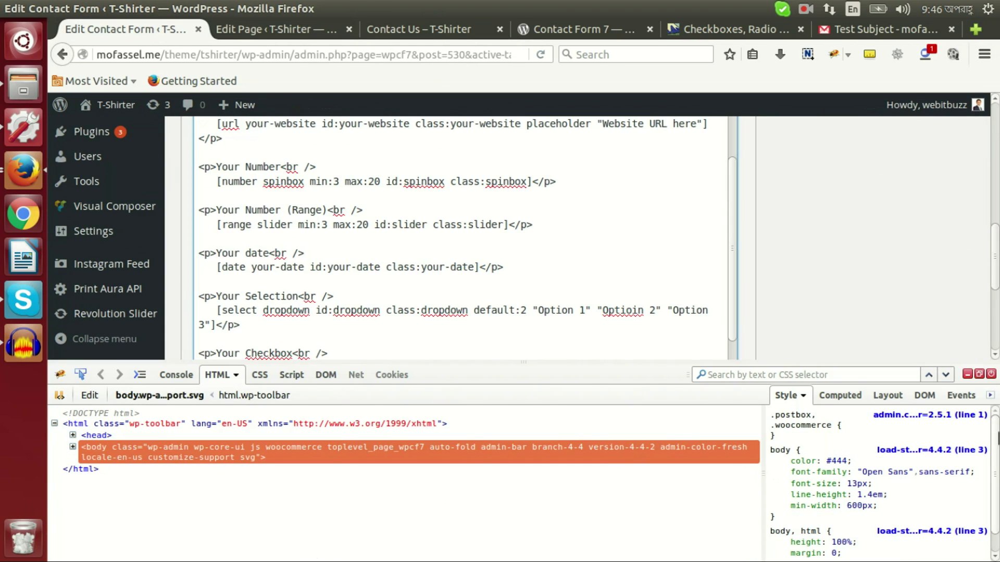
click(991, 374)
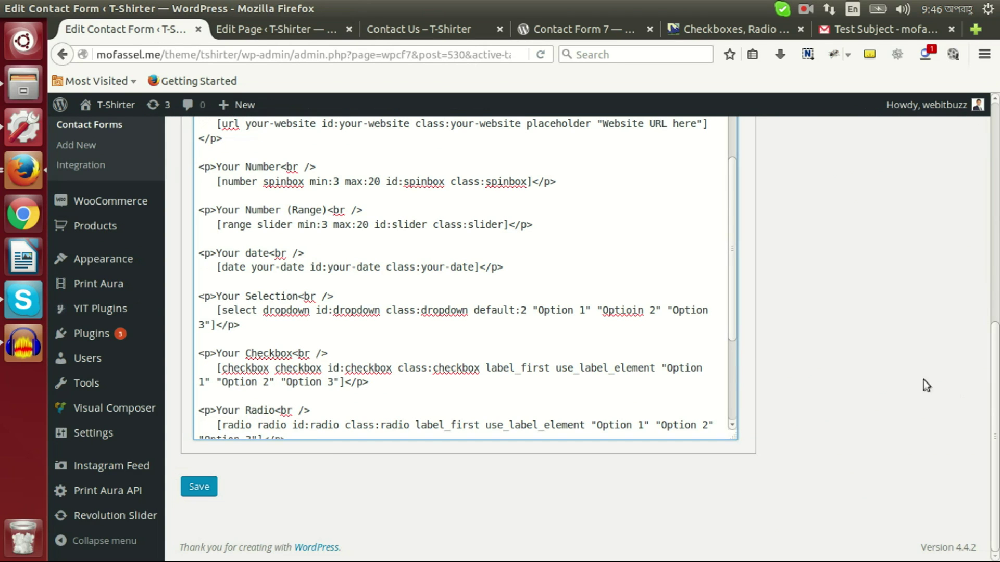
scroll(652, 372, down, 1)
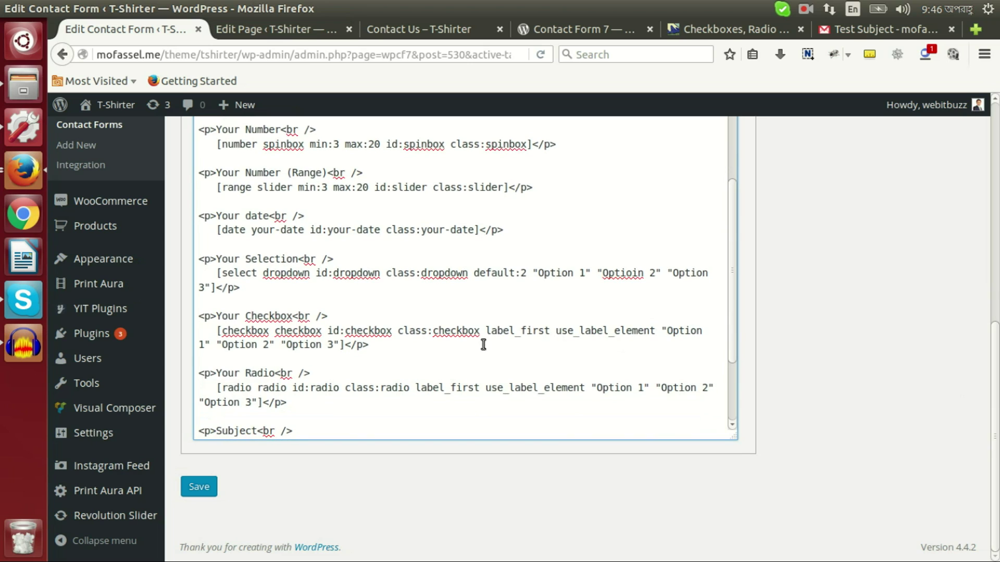
drag(485, 331, 549, 332)
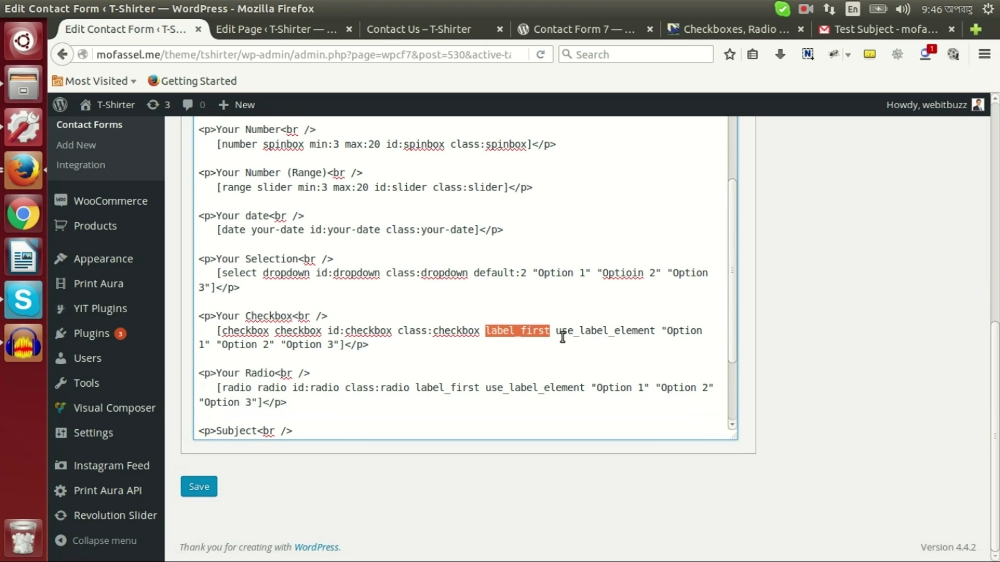
key(BackSpace)
key(BackSpace)
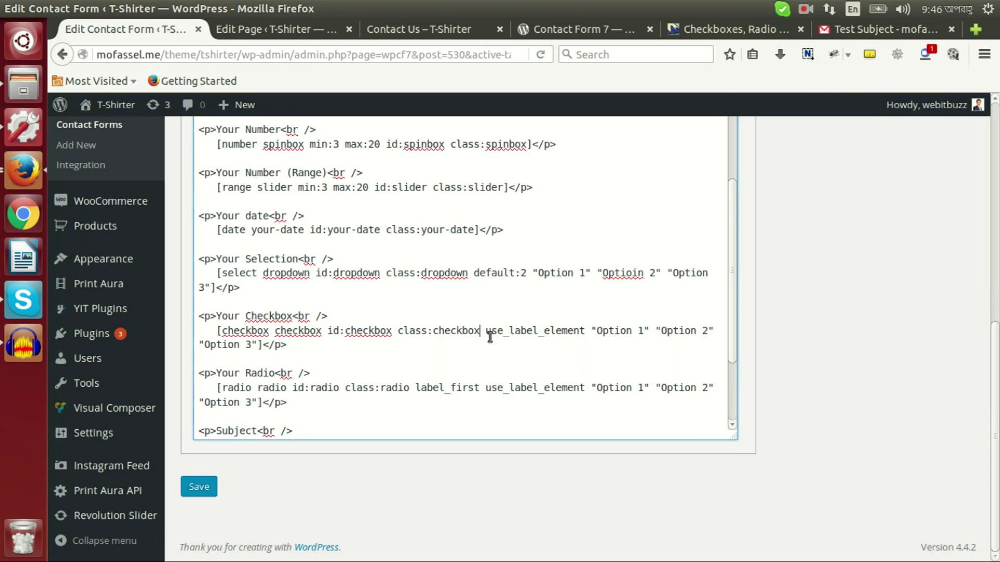
drag(485, 331, 585, 331)
key(BackSpace)
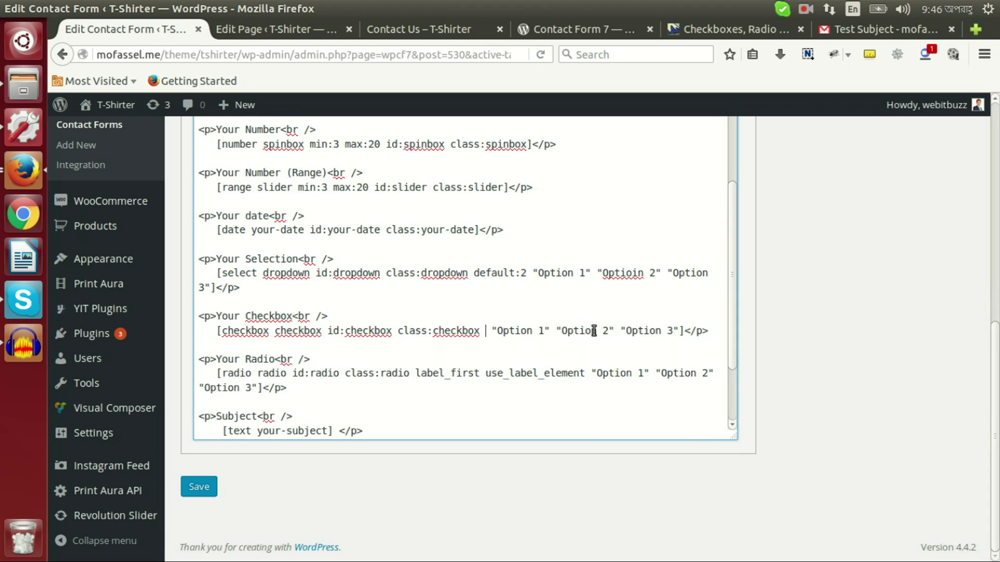
key(BackSpace)
click(210, 485)
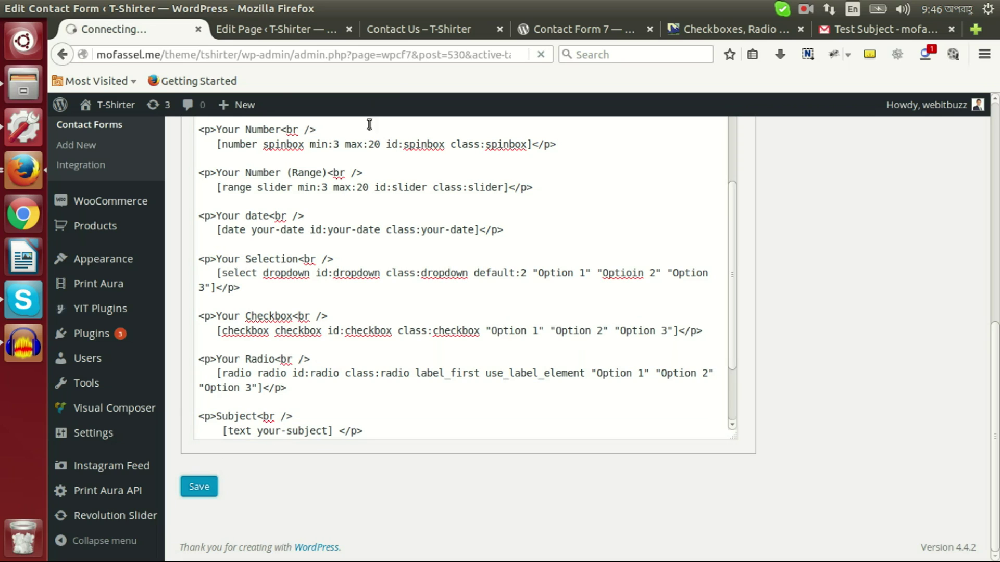
click(411, 27)
Reload the Contact Us page and inspect the Option 3 checkbox markup in Firebug
click(366, 53)
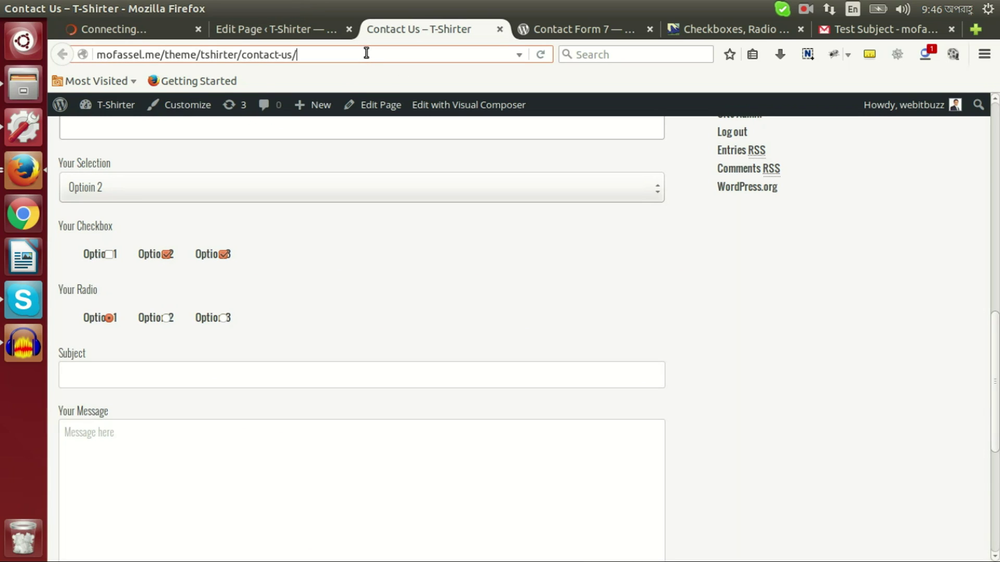
key(Return)
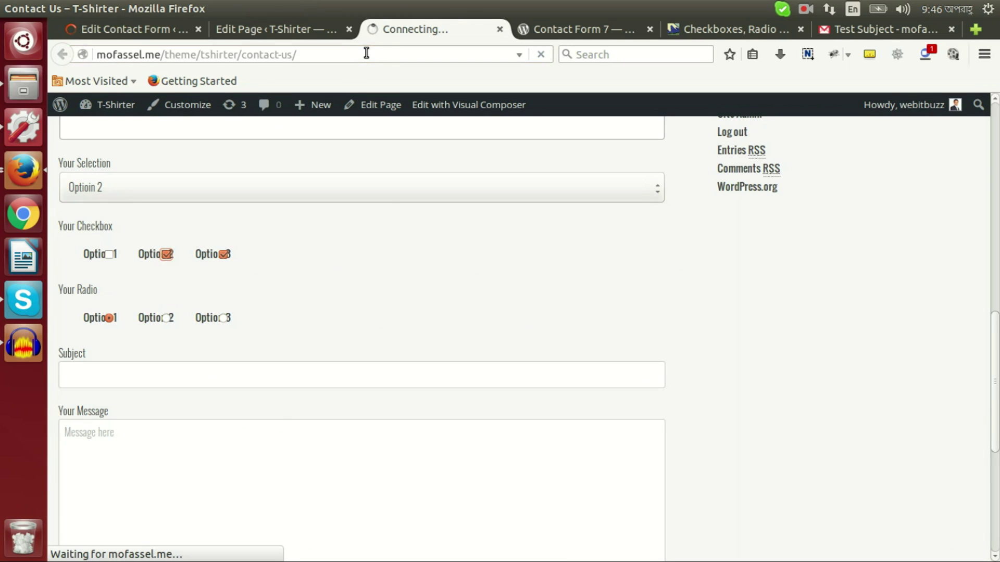
scroll(255, 336, down, 10)
scroll(254, 336, down, 5)
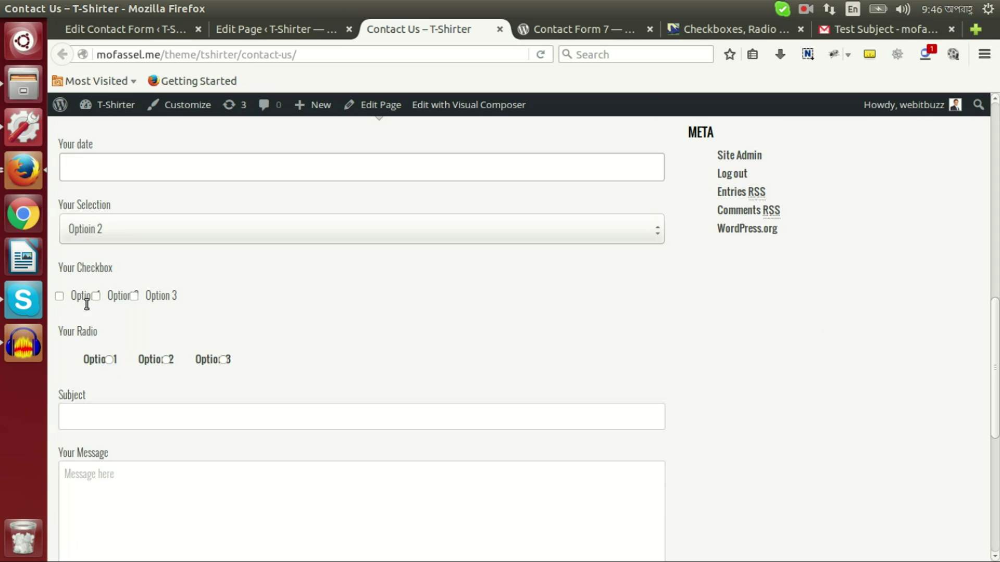
drag(84, 297, 127, 295)
click(172, 298)
right_click(177, 301)
click(281, 220)
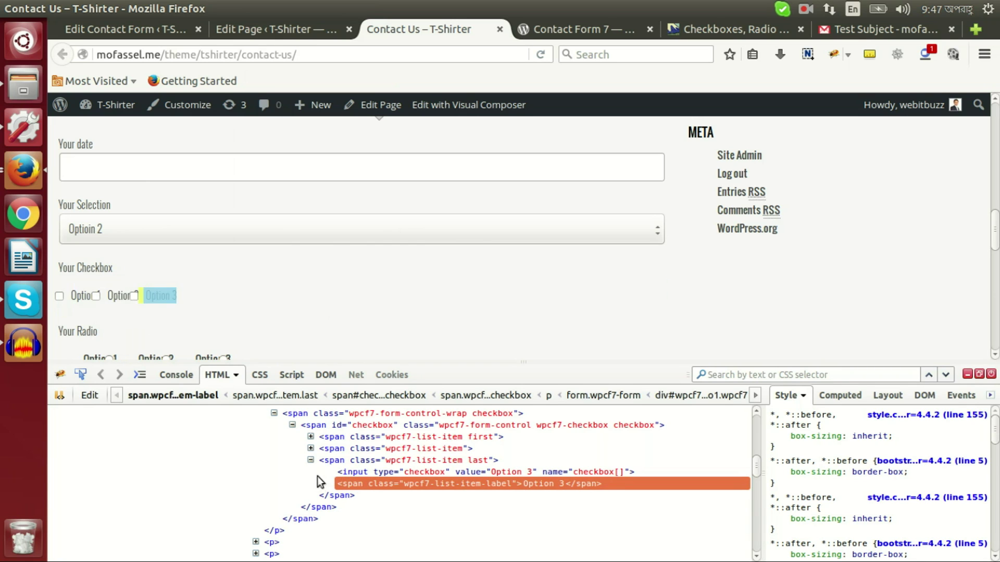
key(ctrl+1)
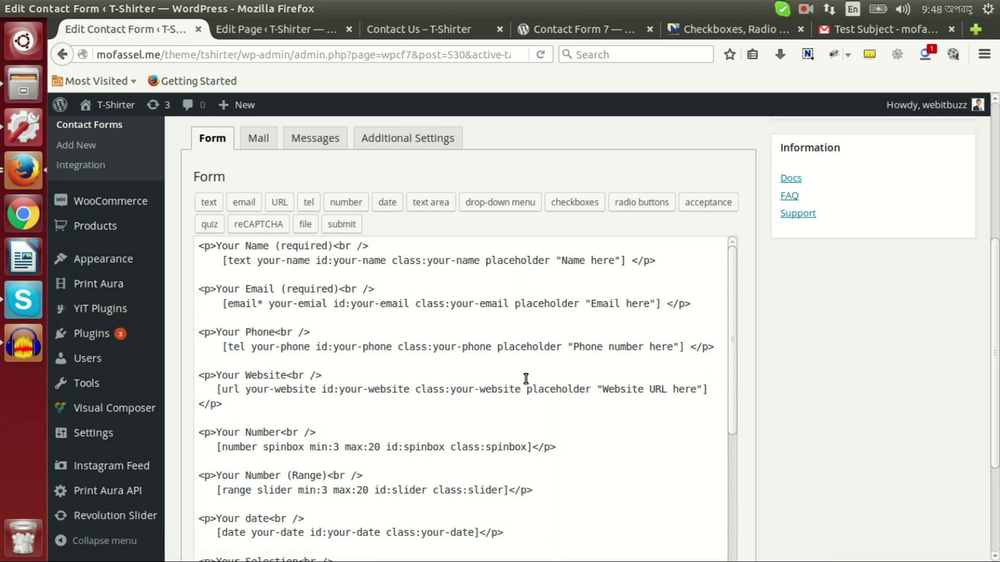
Paste a copy of the two Subject lines below Your Message
scroll(527, 386, down, 5)
scroll(553, 467, down, 5)
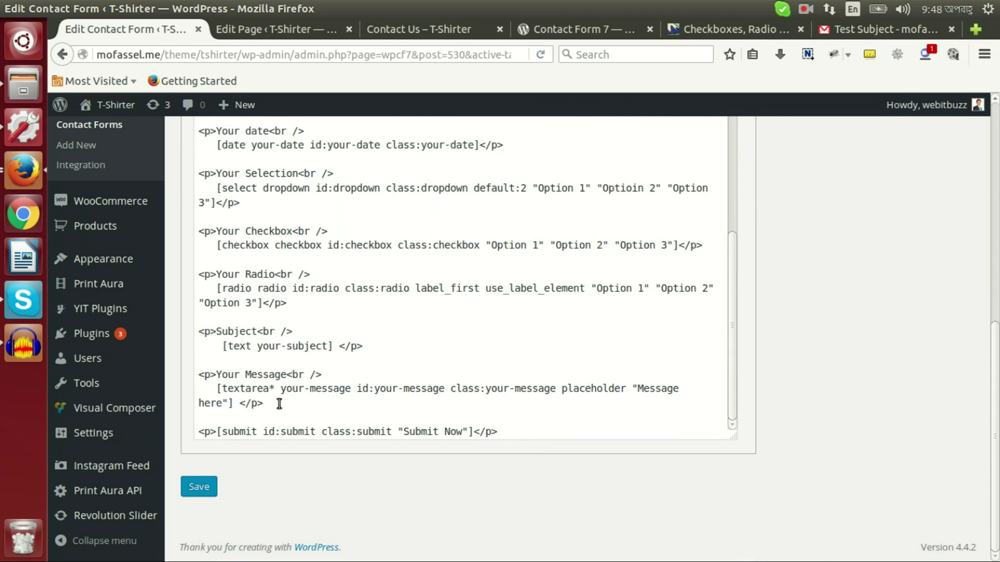
drag(377, 345, 193, 326)
key(ctrl+c)
click(232, 419)
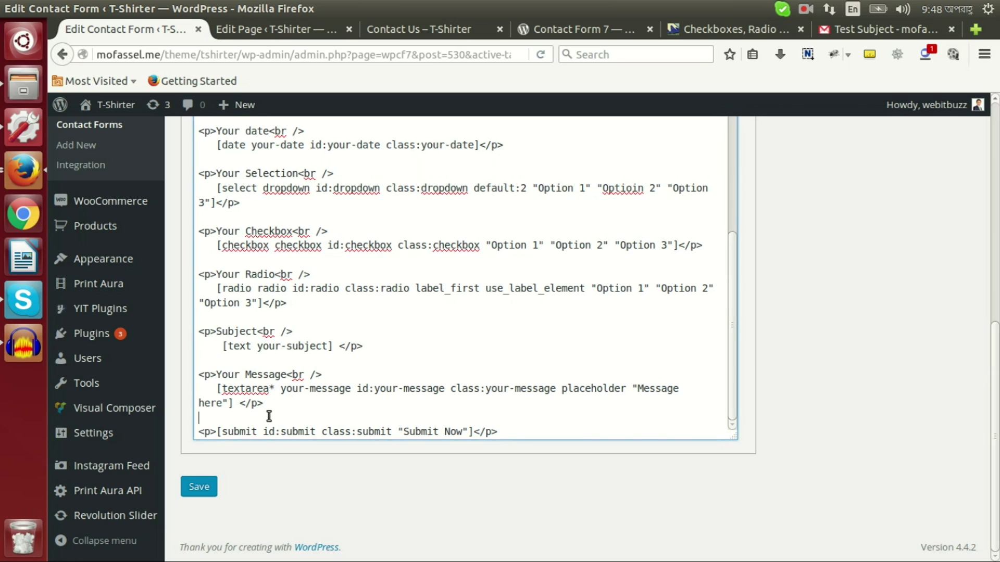
key(ctrl+v)
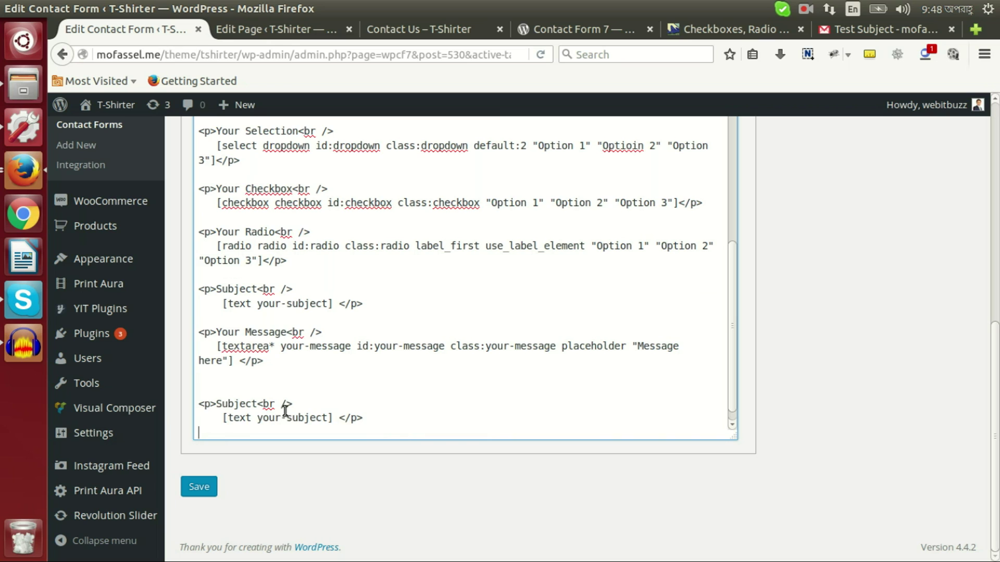
Rename the copied heading to File Upload and delete its text field tag
scroll(275, 406, down, 1)
double_click(232, 390)
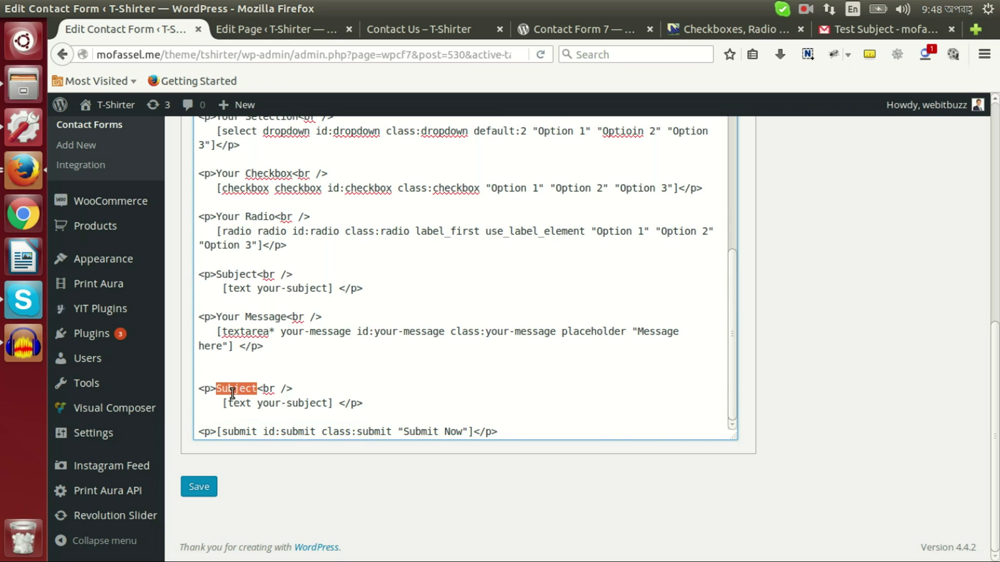
text(File N)
key(BackSpace)
text(Upload)
drag(223, 403, 332, 403)
key(BackSpace)
scroll(995, 388, up, 3)
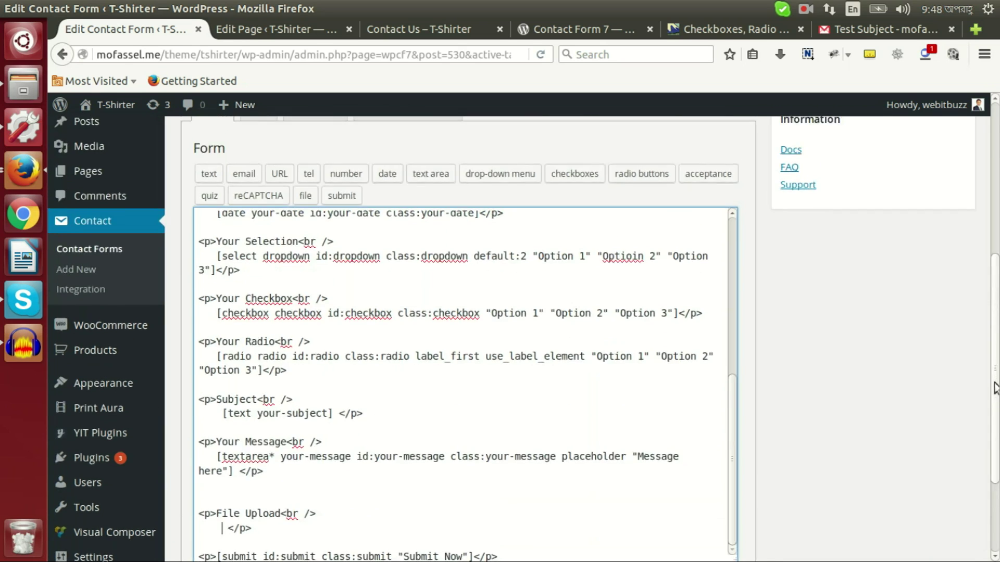
scroll(995, 388, up, 2)
Create a file field named 'file' with a 2mb size limit
click(305, 279)
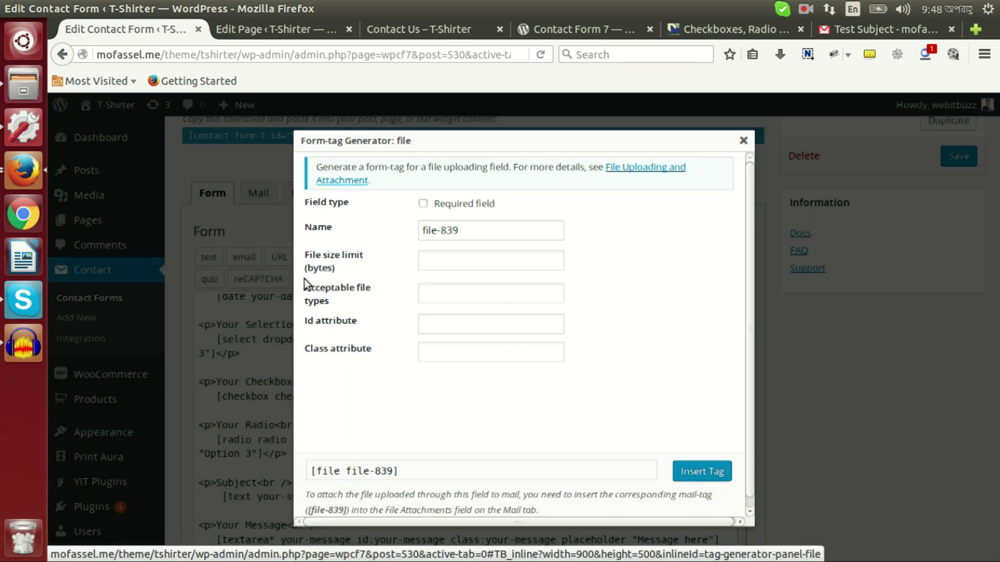
click(468, 229)
key(BackSpace)
key(BackSpace)
key(BackSpace)
key(BackSpace)
key(Tab)
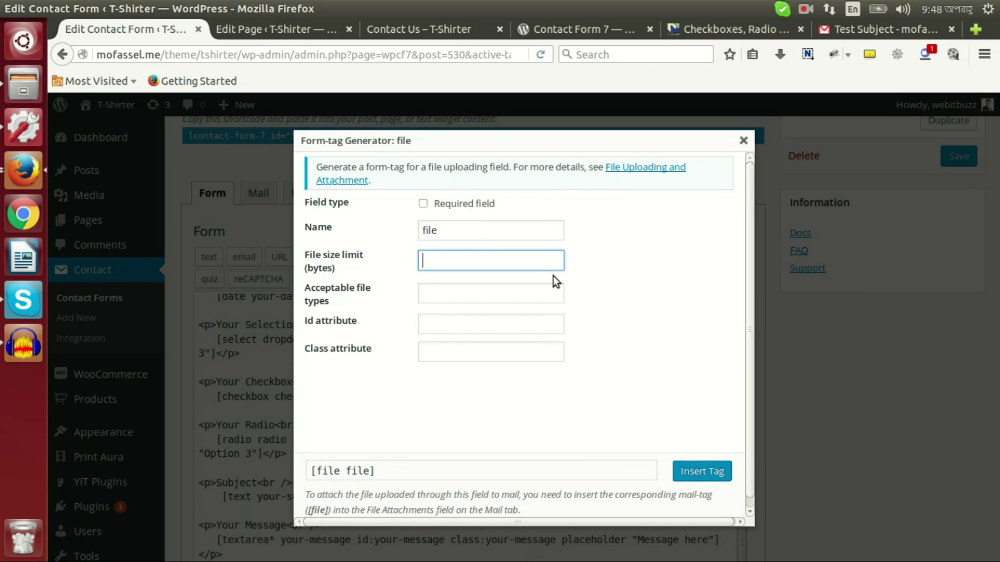
text(2mb)
Allow jpg, png, gif, mp3 and mp4 types, set id and class 'file', and insert the tag
click(469, 298)
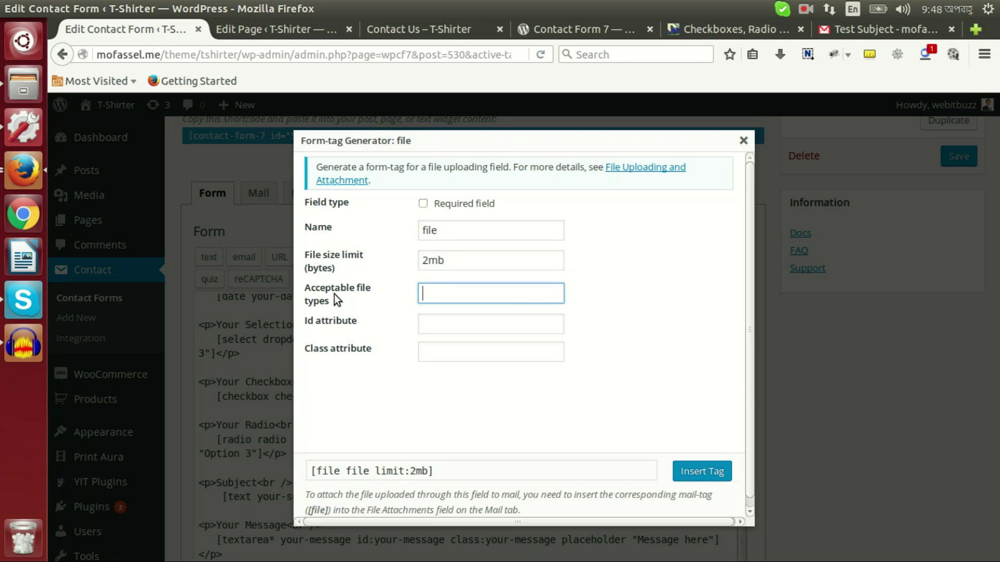
text(jpg, png, gif, mp)
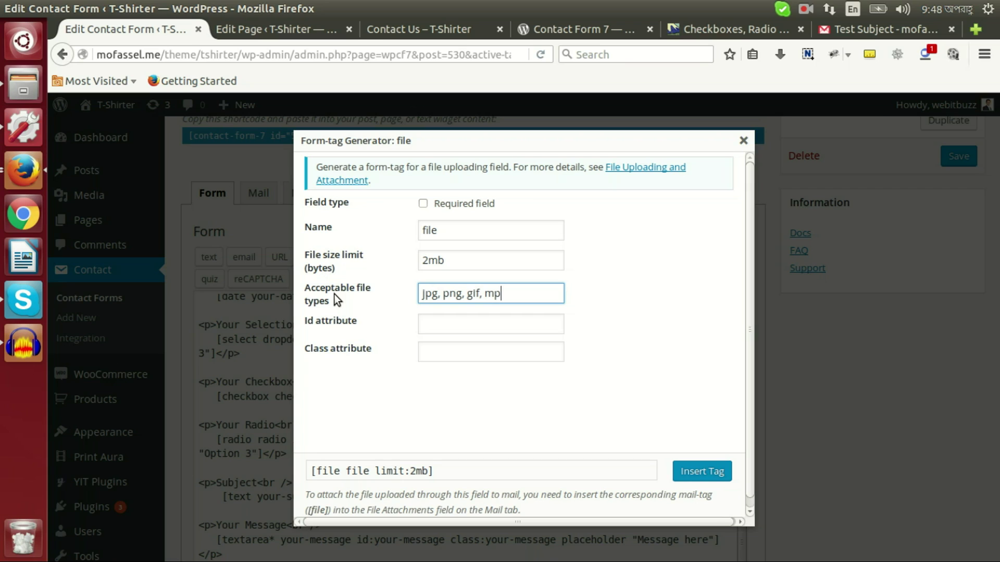
text(3, mp4)
click(453, 321)
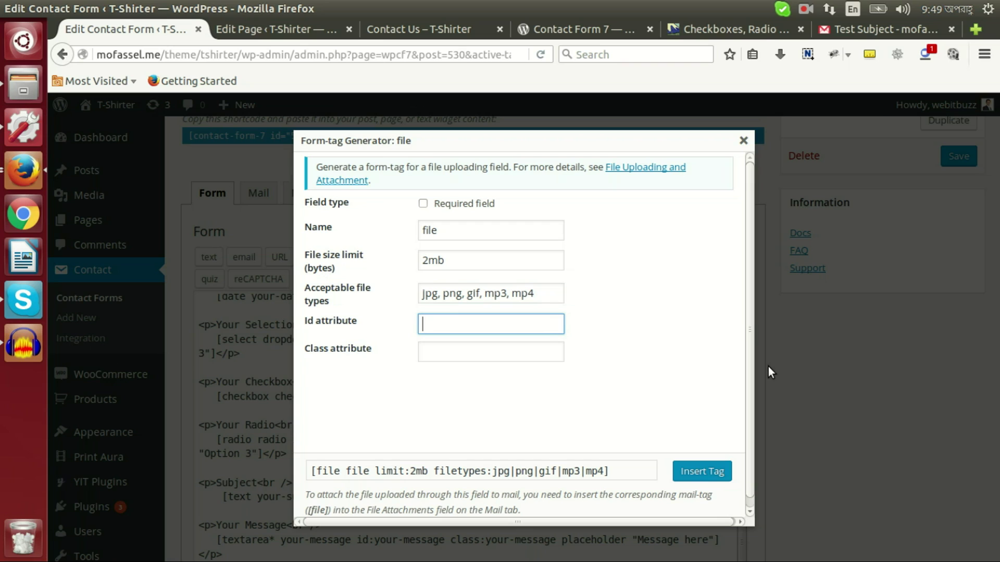
text(file)
key(Tab)
text(file)
click(703, 472)
scroll(781, 296, down, 5)
Save the form and reload the live Contact Us page down to its File Upload field
scroll(885, 245, up, 6)
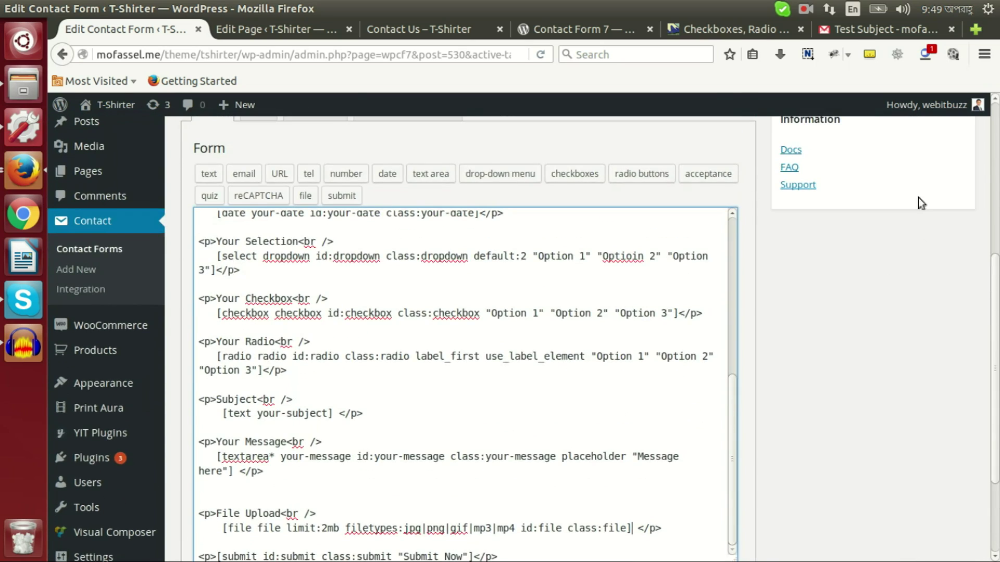
click(948, 198)
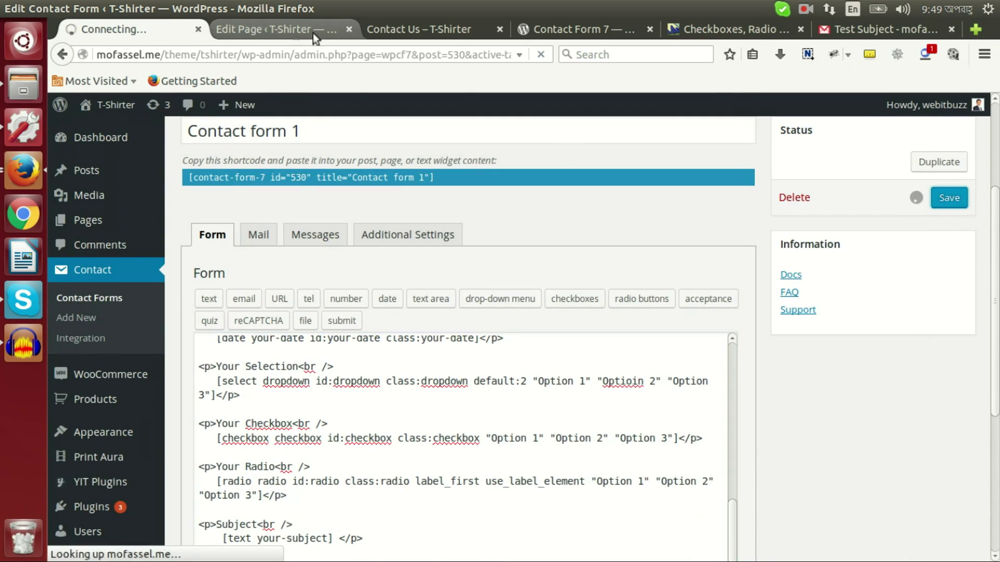
click(422, 30)
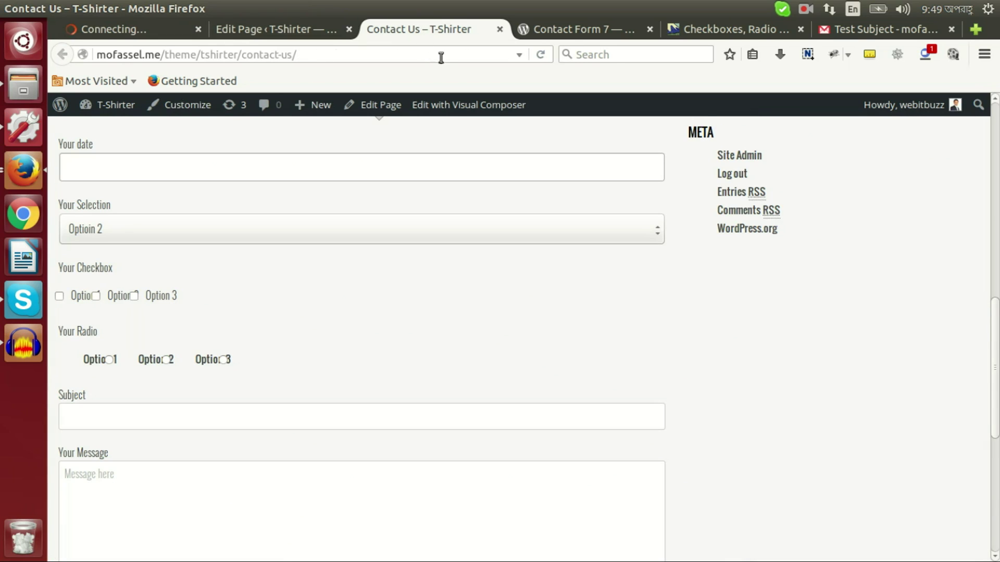
click(442, 56)
key(Return)
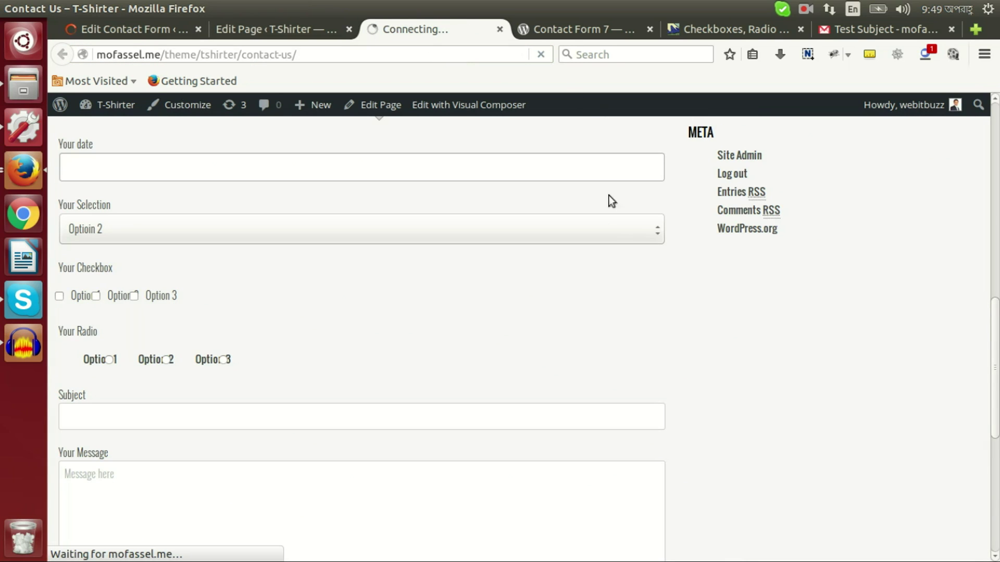
scroll(586, 166, down, 12)
scroll(313, 286, down, 4)
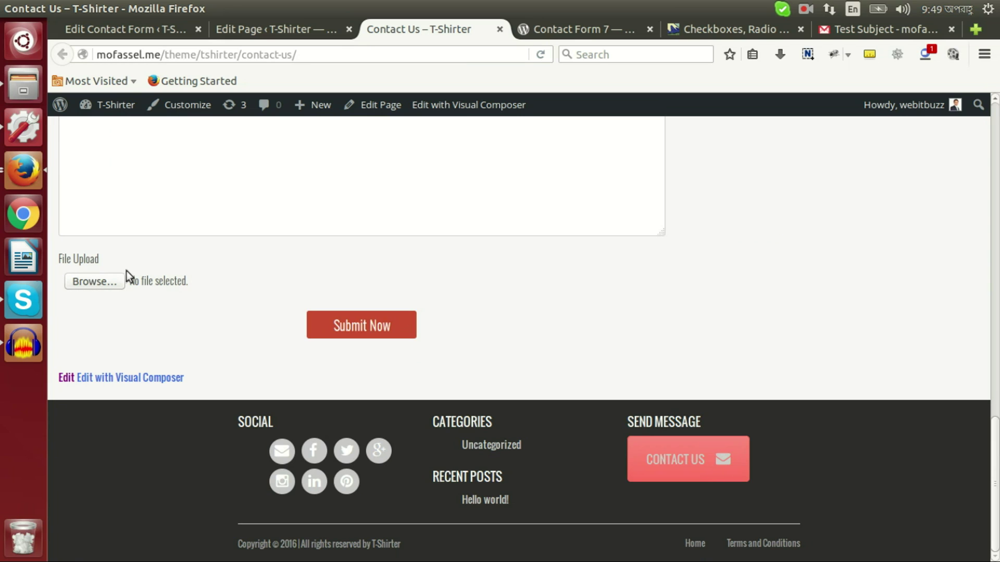
Attach sbit-logo.png from Pictures on the live form, then return to the Contact Form 7 editor
click(98, 283)
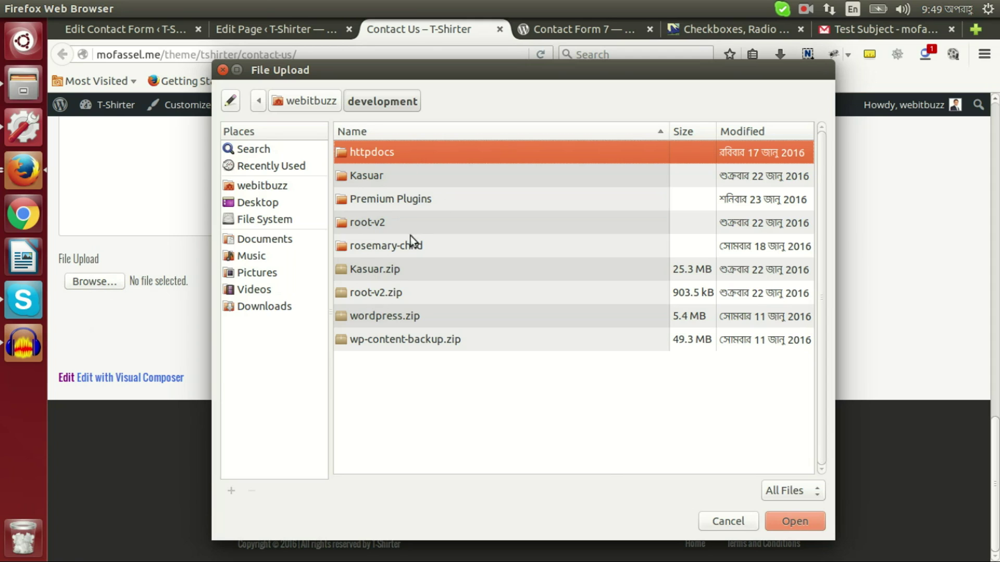
click(269, 272)
click(400, 197)
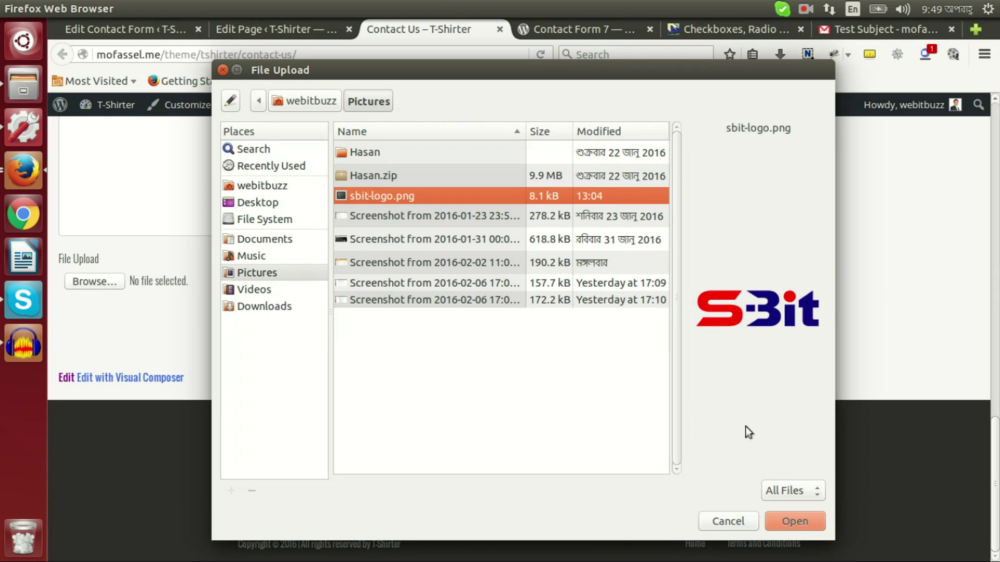
click(773, 514)
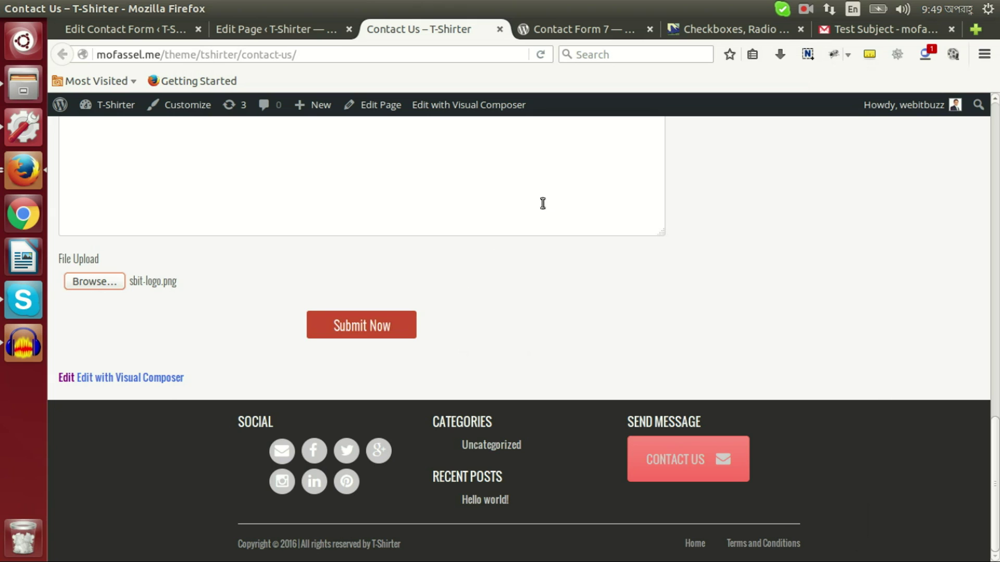
click(137, 37)
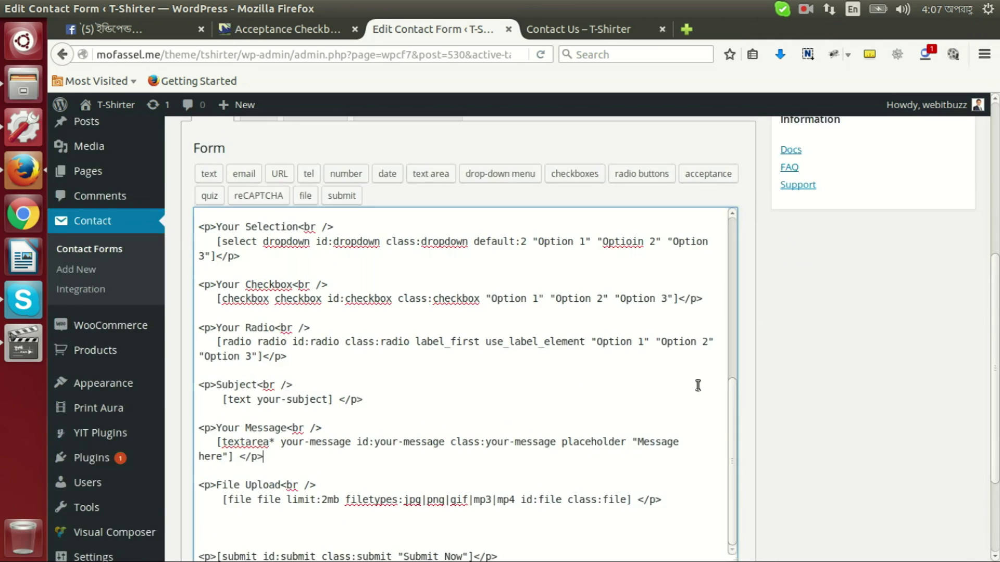
Paste a copy of the File Upload paragraph below it and relabel it 'File Acceptance'
scroll(687, 378, down, 3)
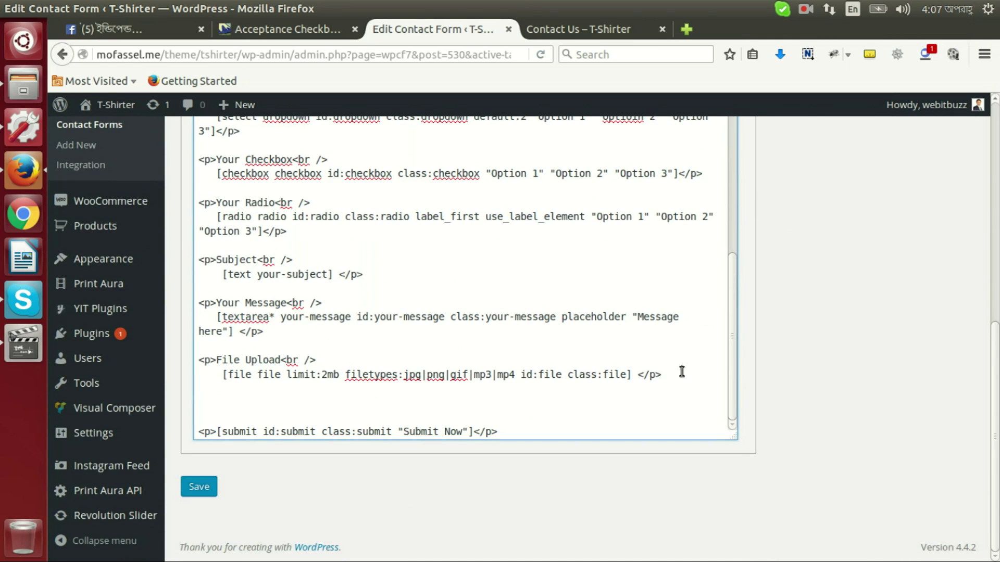
drag(681, 372, 175, 352)
key(ctrl+c)
click(255, 395)
key(ctrl+v)
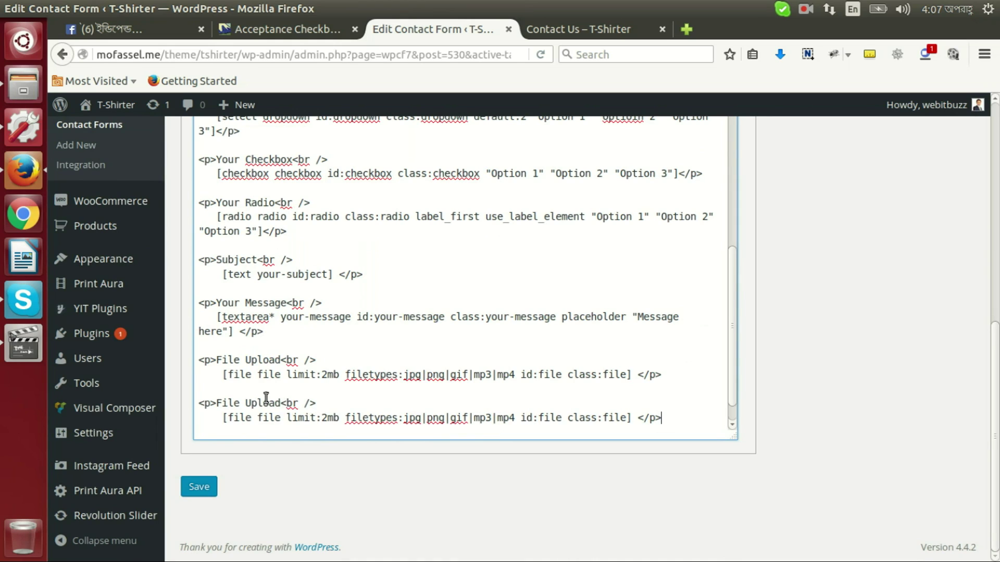
double_click(263, 403)
text(A)
text(cceptac)
text(ance)
key(Down)
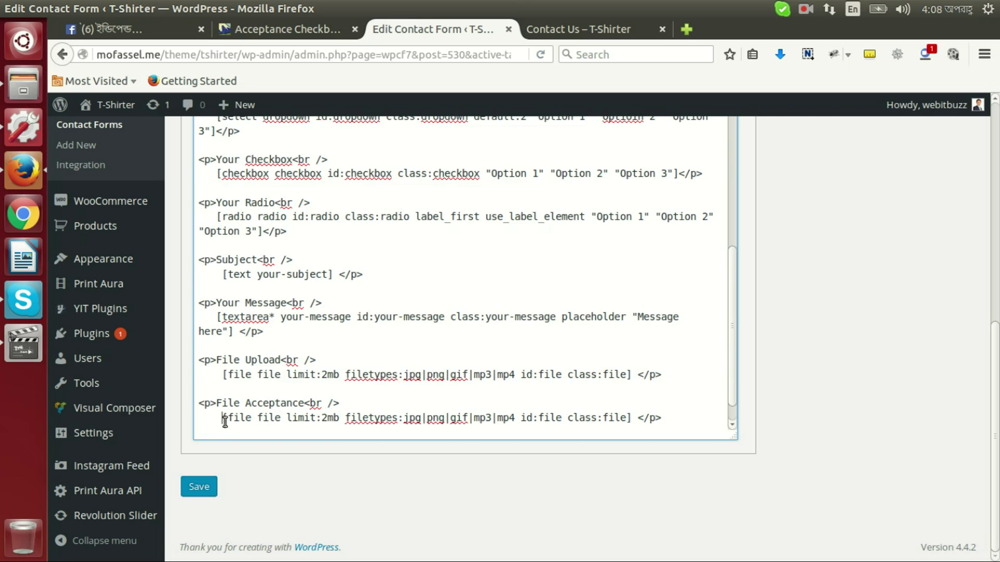
drag(257, 426, 632, 391)
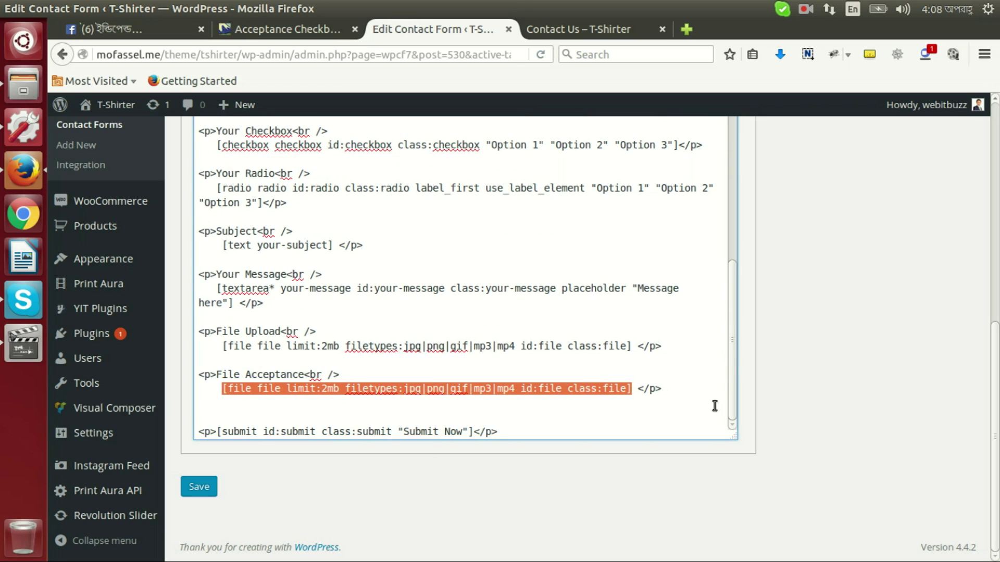
Delete the copied file tag and start an acceptance checkbox named acceptance
key(Delete)
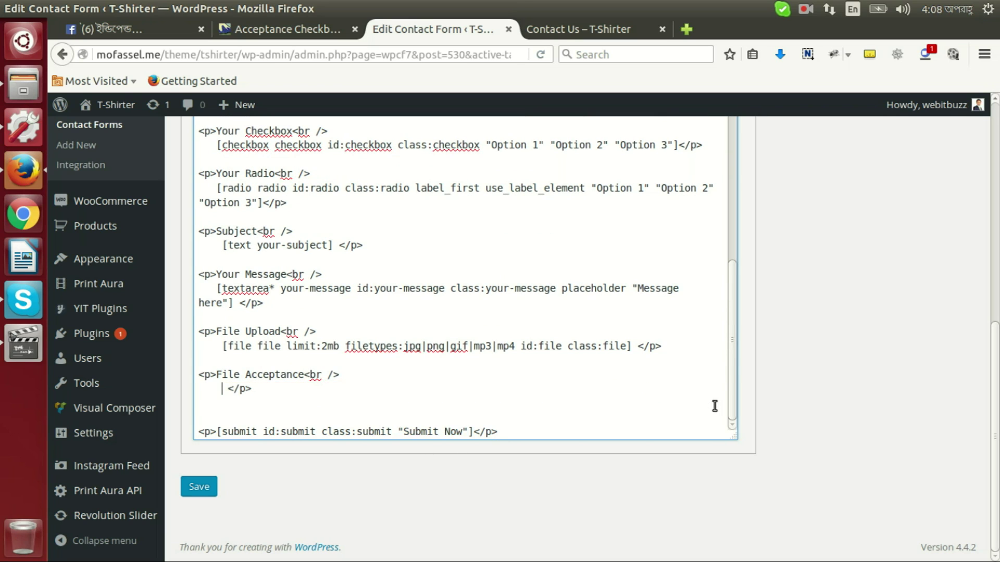
scroll(826, 505, up, 3)
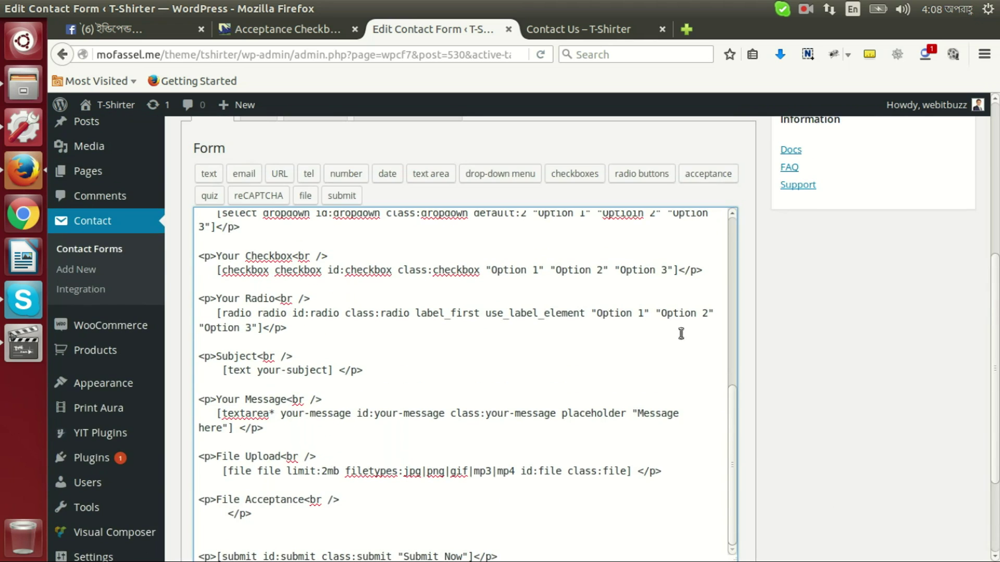
click(708, 173)
click(510, 191)
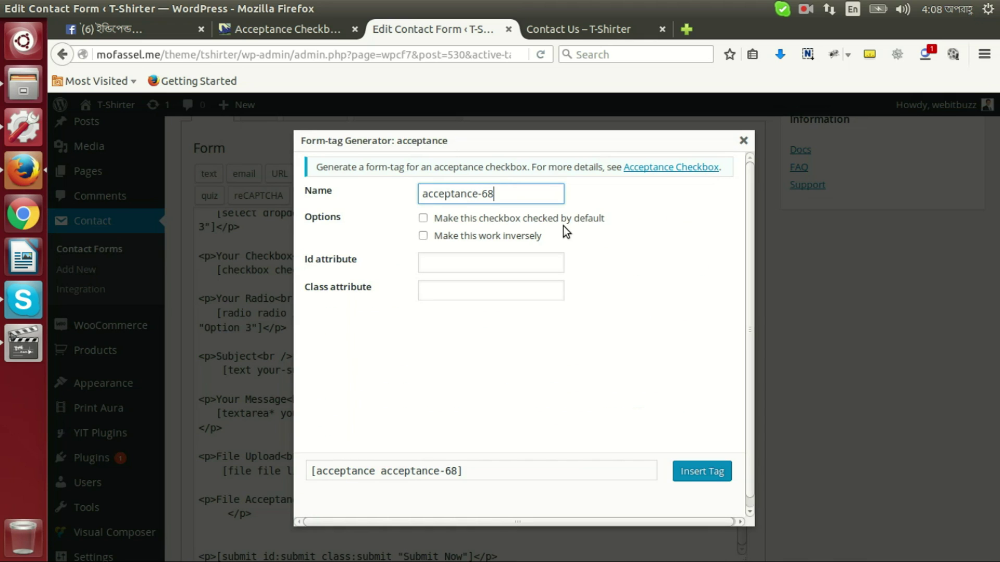
key(BackSpace)
key(BackSpace)
key(BackSpace)
key(BackSpace)
text(e)
drag(525, 193, 137, 133)
key(ctrl+c)
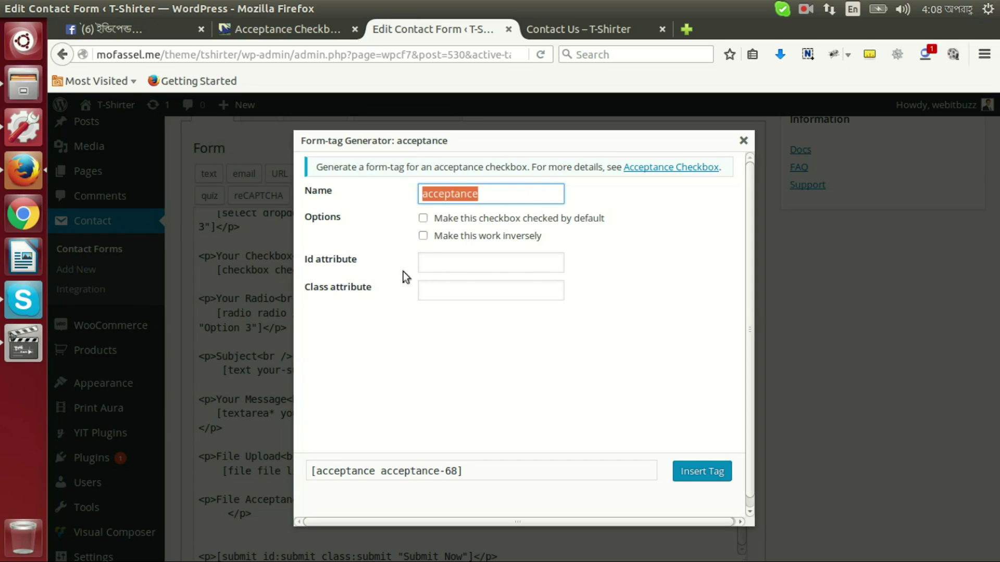
Set id and class to acceptance and enable both default-checked and inverse options
click(424, 263)
key(ctrl+v)
click(458, 291)
key(ctrl+v)
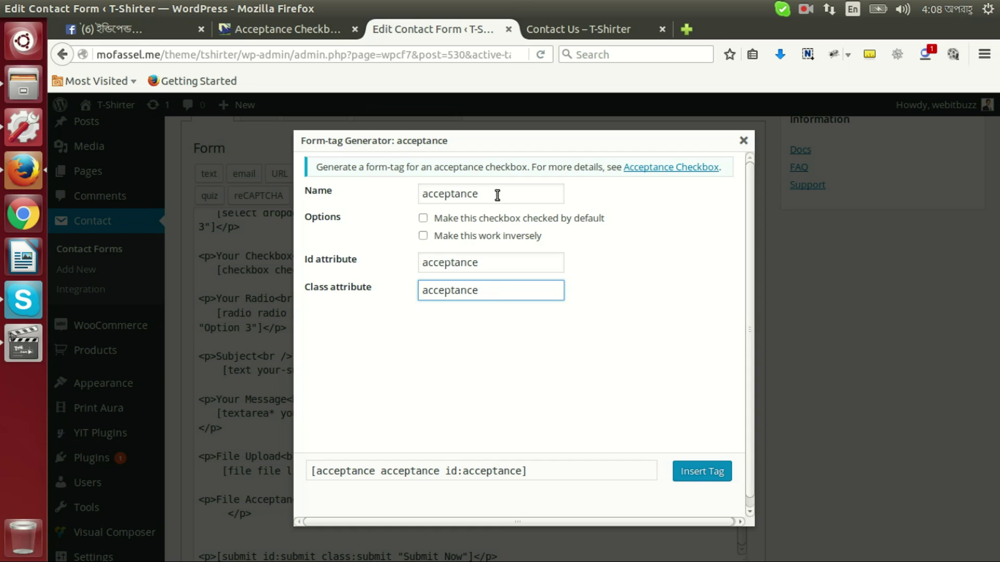
click(424, 223)
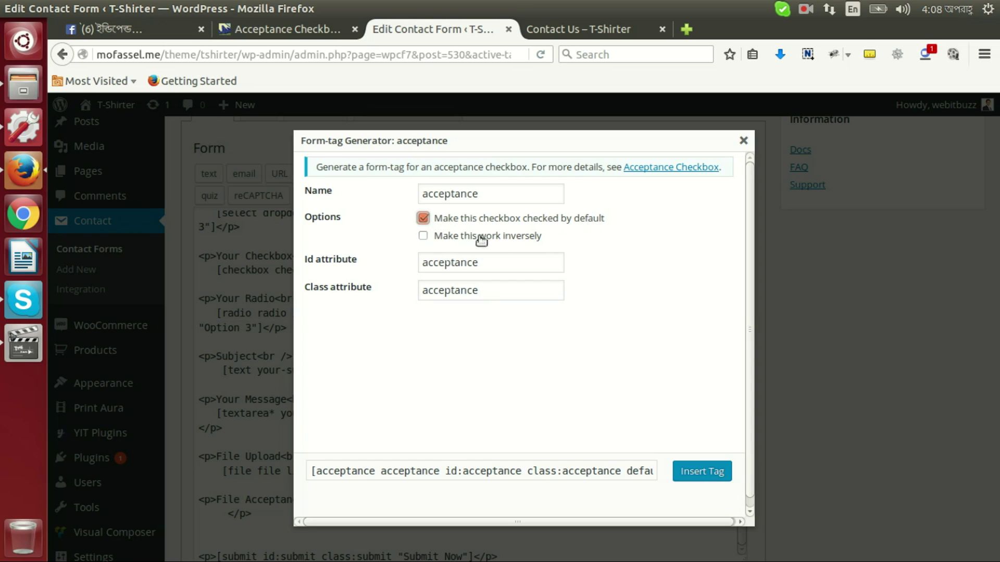
click(423, 237)
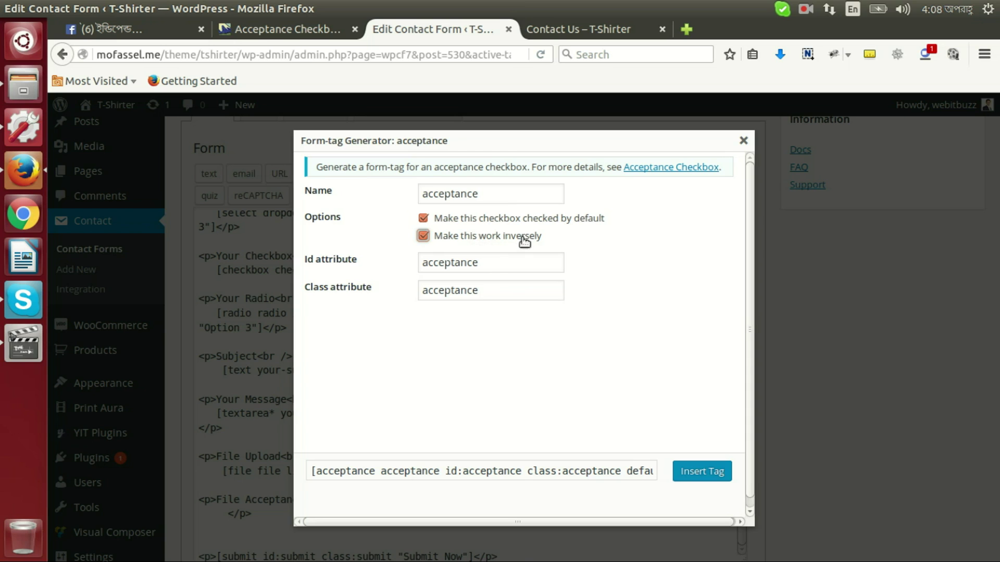
Insert the acceptance tag, save, and check the File Acceptance checkbox on Contact Us
click(706, 478)
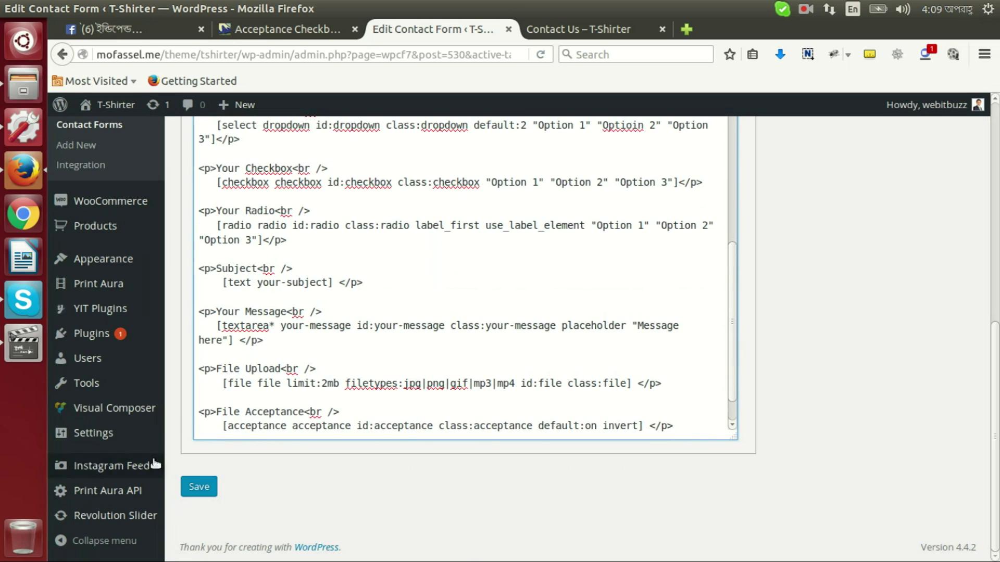
click(199, 486)
key(ctrl+Tab)
scroll(539, 322, down, 2)
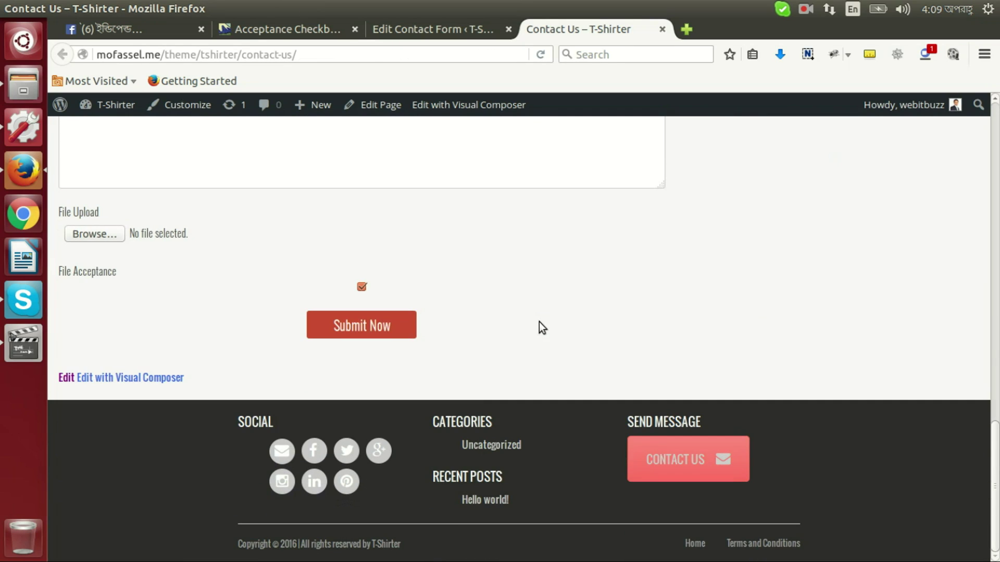
drag(67, 272, 118, 273)
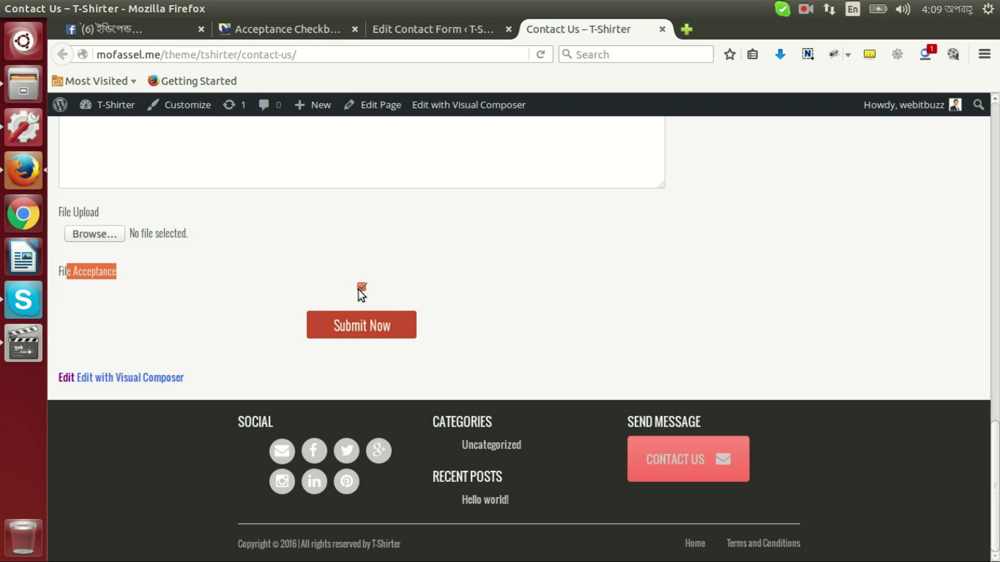
click(408, 25)
scroll(683, 365, down, 5)
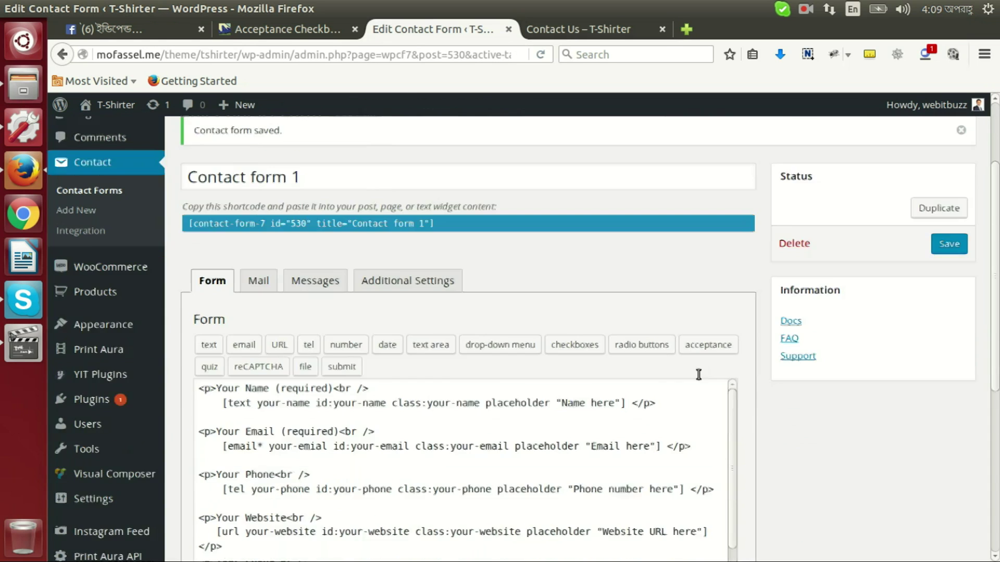
scroll(684, 364, down, 7)
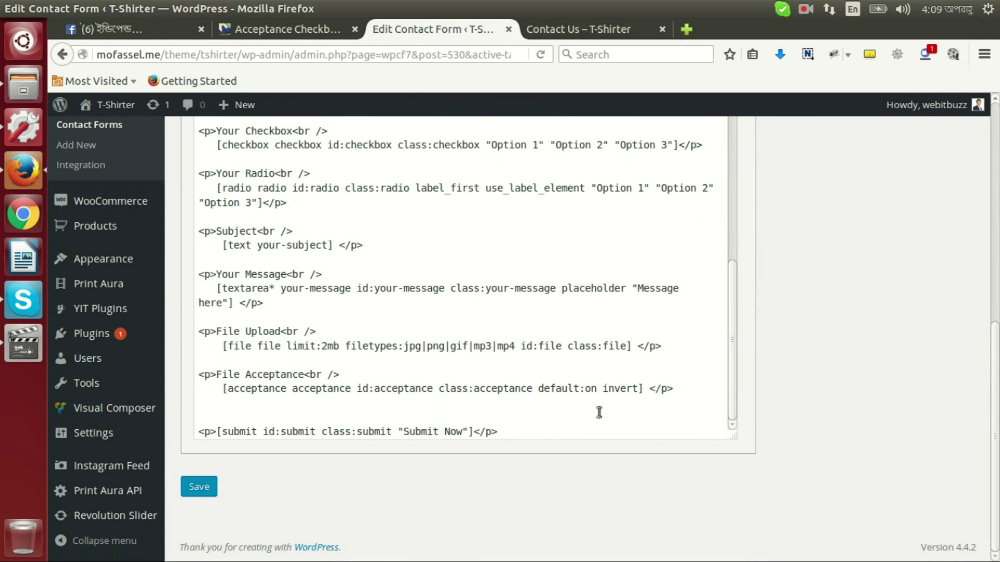
click(617, 390)
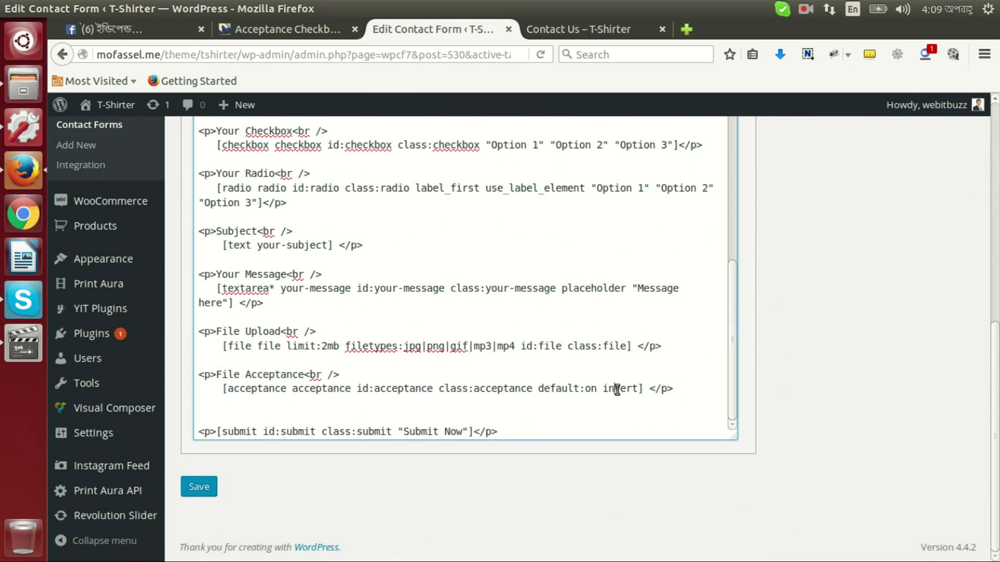
Submit the Contact Us form with acceptance unchecked and review the 'Validation errors occurred.' messages
click(559, 32)
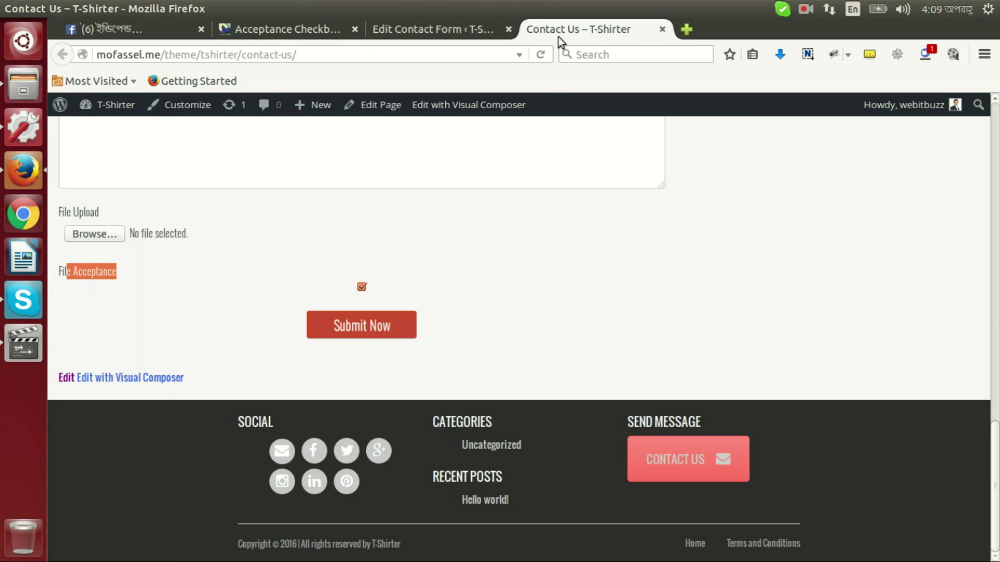
click(361, 288)
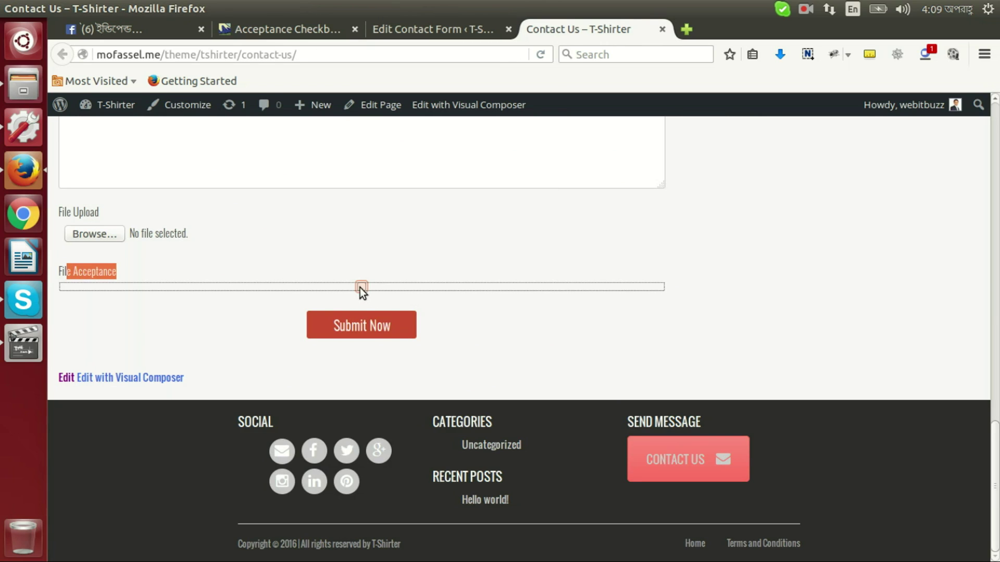
click(357, 328)
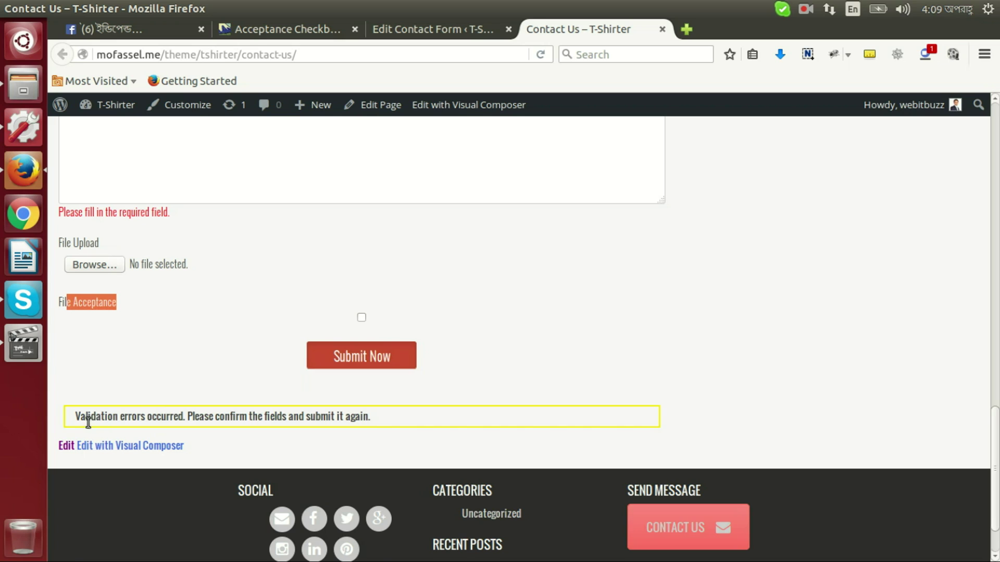
drag(86, 417, 270, 416)
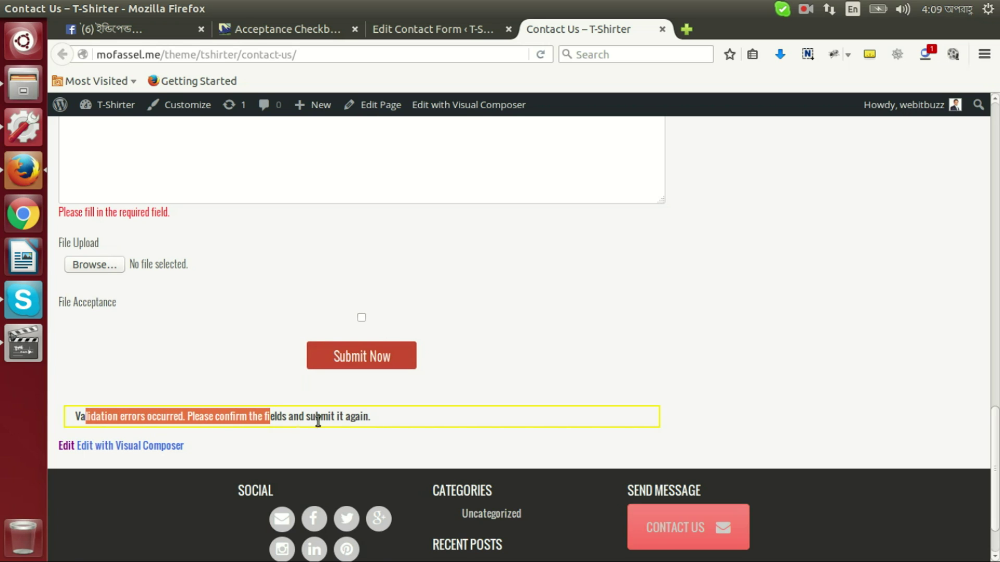
scroll(161, 239, up, 3)
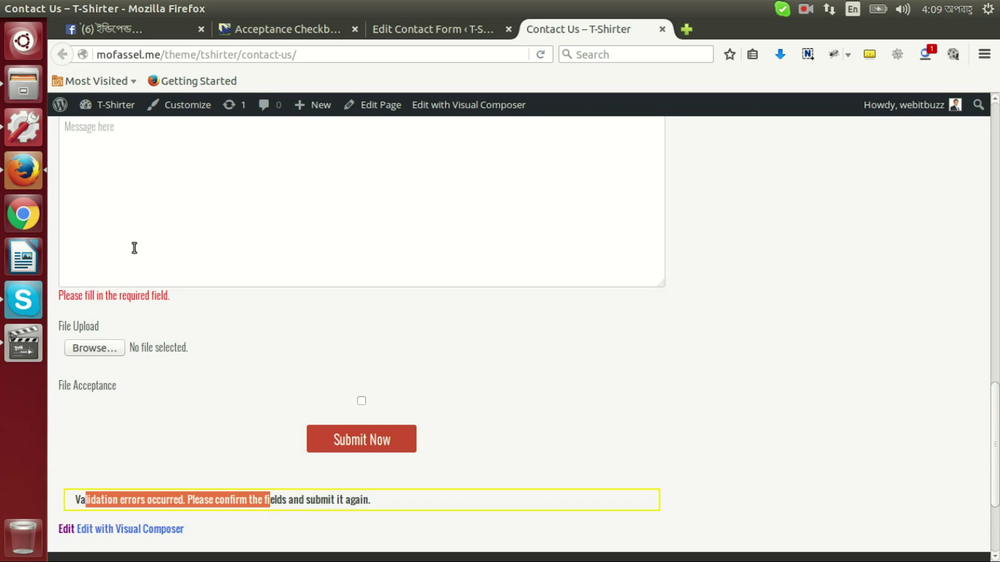
scroll(145, 227, up, 2)
click(145, 227)
scroll(148, 263, up, 9)
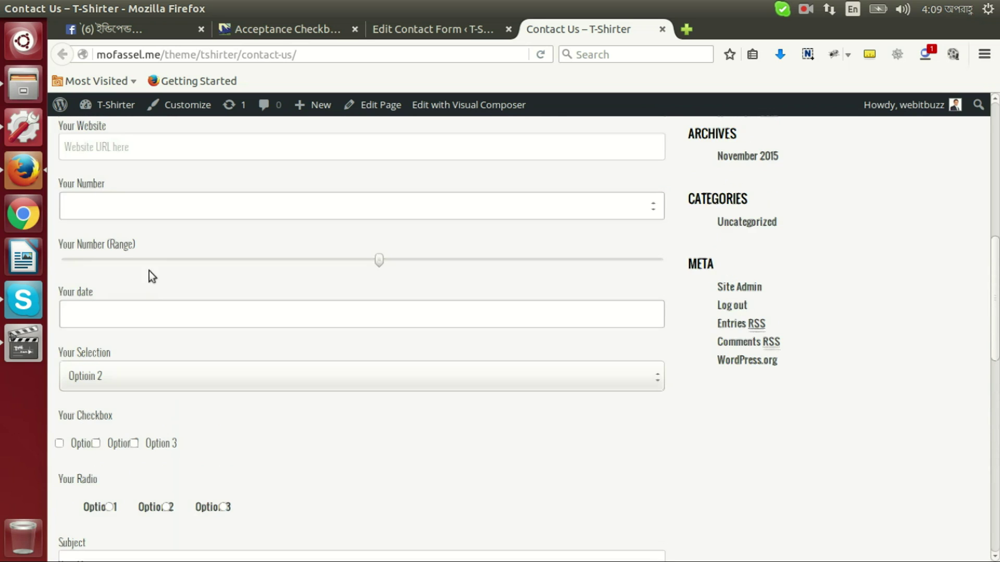
click(151, 223)
click(194, 148)
scroll(342, 313, down, 6)
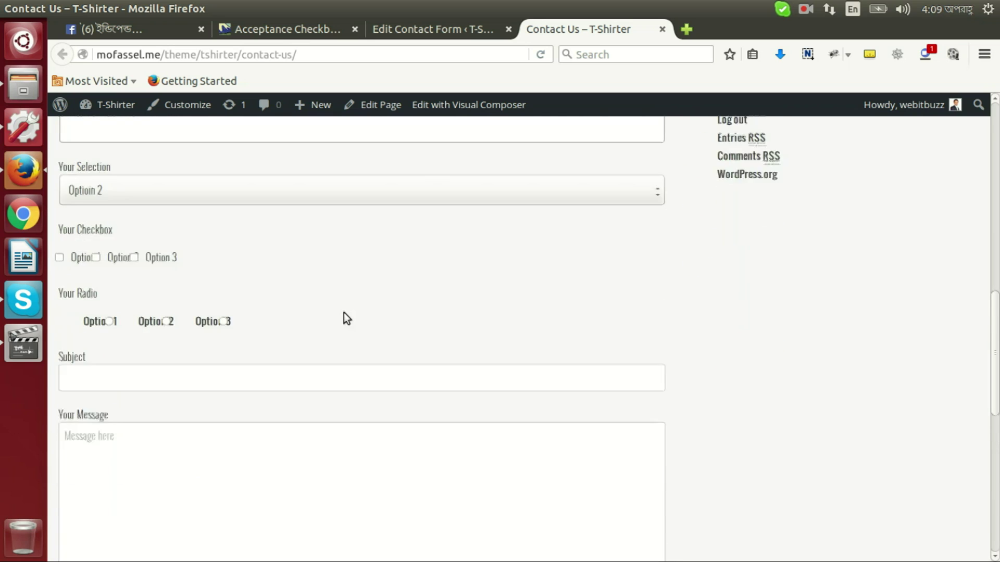
scroll(345, 310, down, 4)
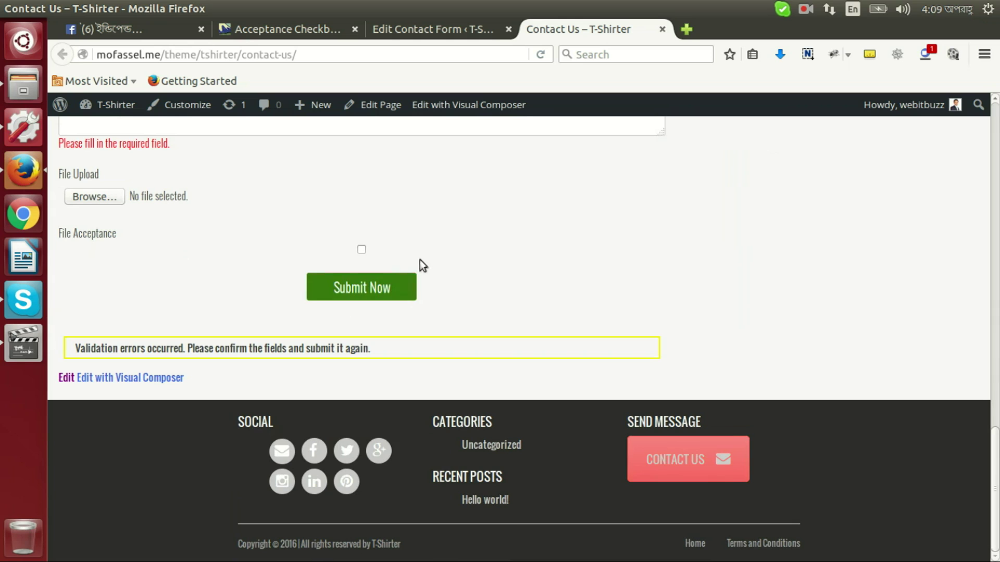
Remove ' default:on invert' from the acceptance tag and save the form
click(429, 31)
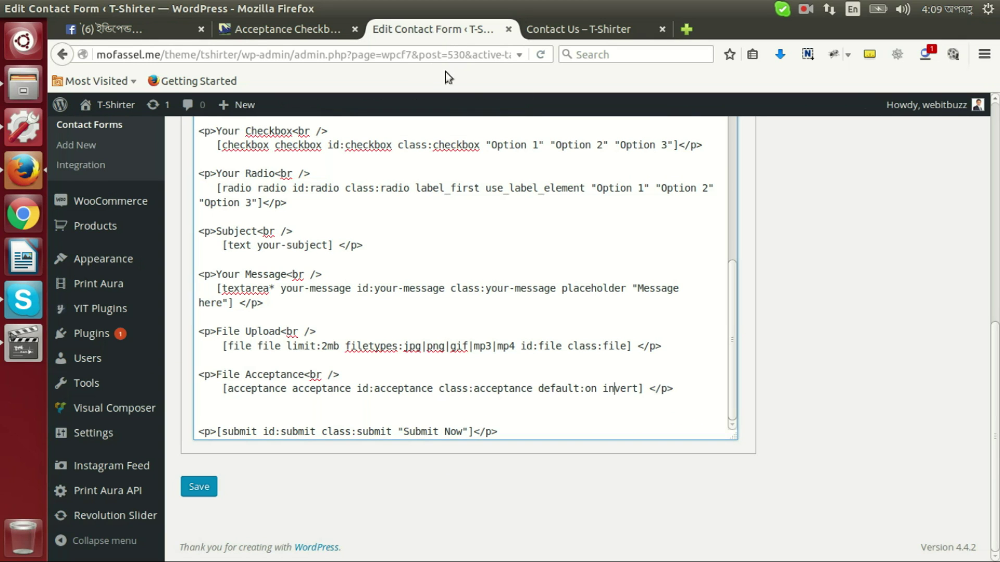
drag(638, 389, 533, 389)
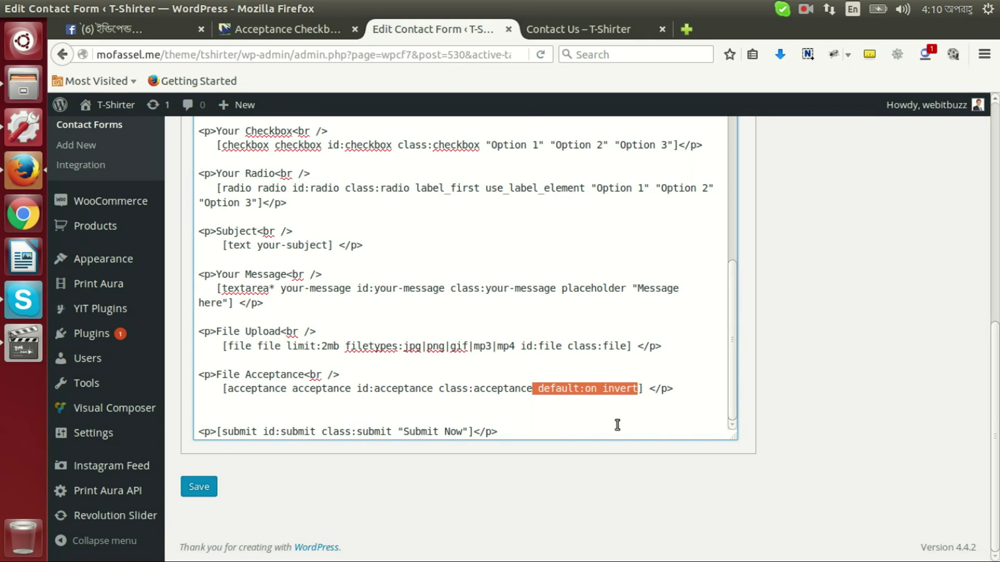
key(BackSpace)
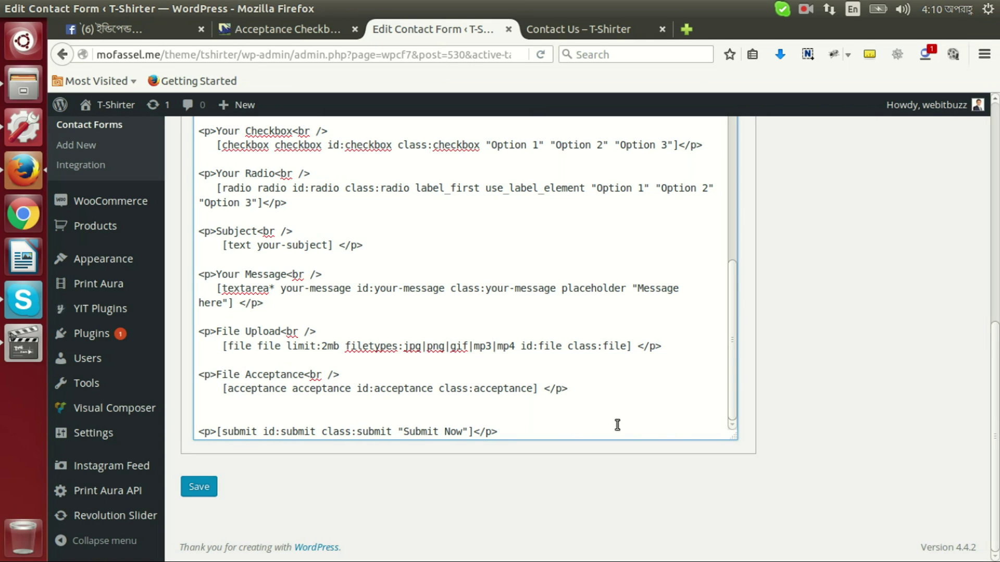
click(199, 487)
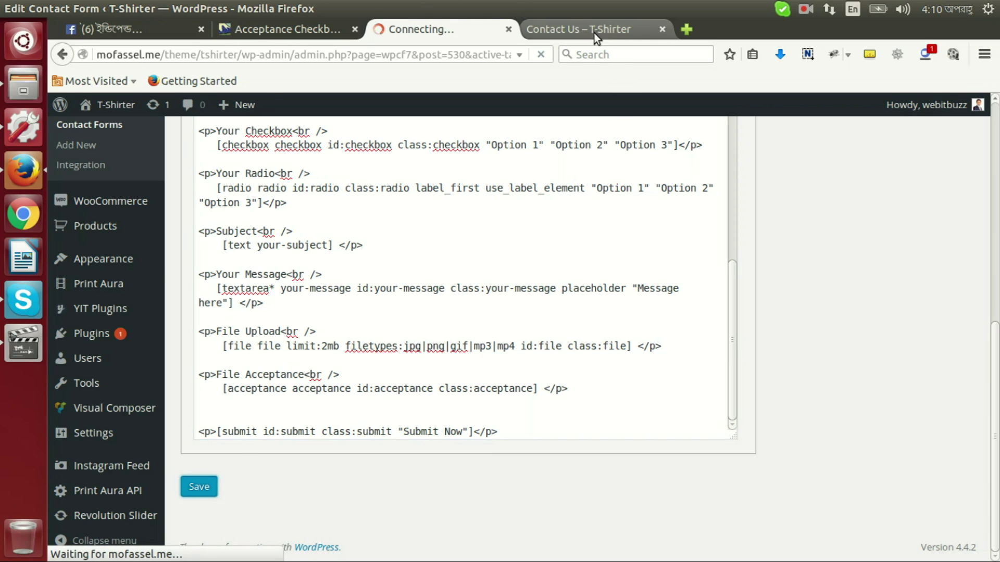
Reload the Contact Us page
click(593, 32)
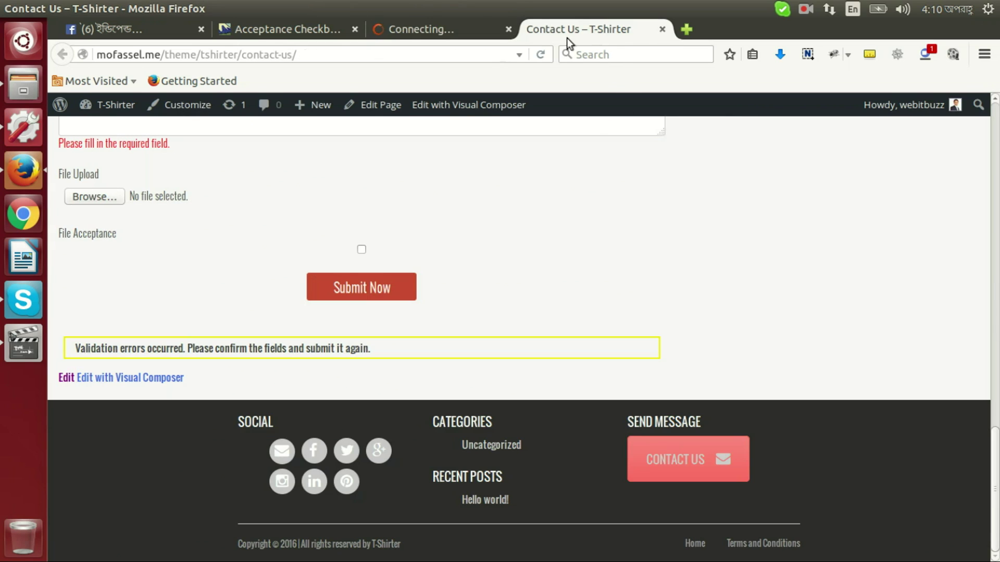
click(458, 60)
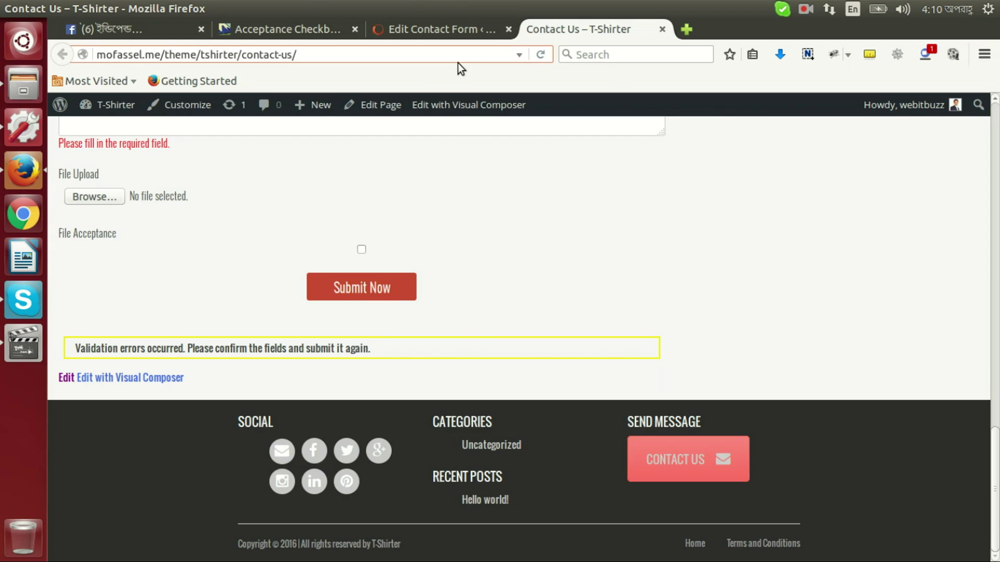
key(Return)
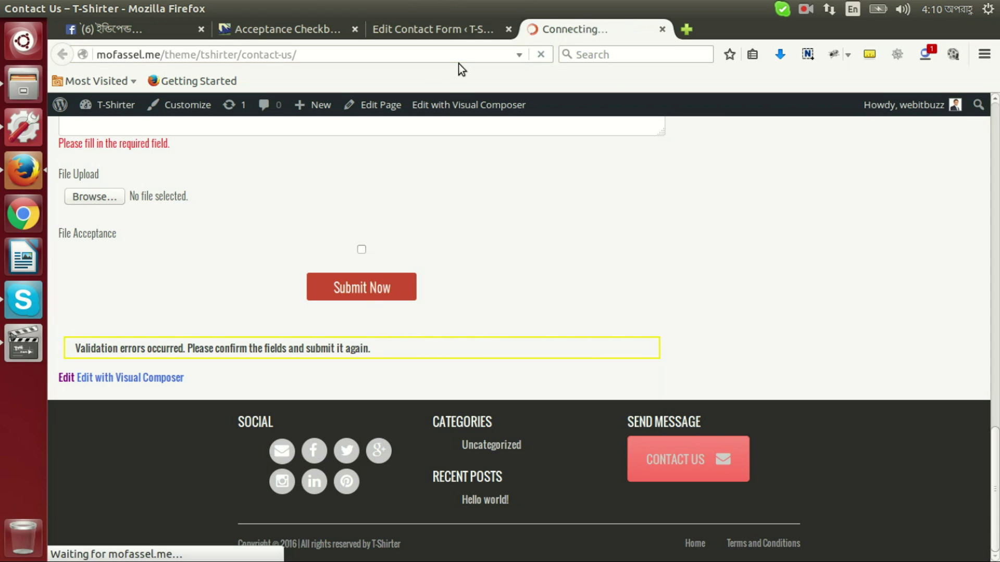
Submit the Contact Us form with File Acceptance ticked, then go back to the form editor
scroll(554, 371, down, 15)
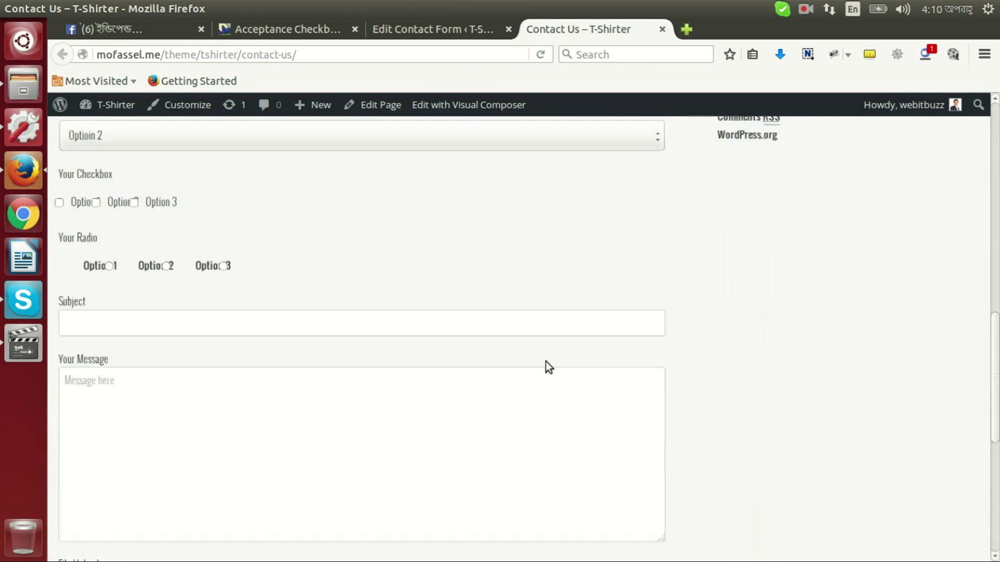
scroll(546, 361, down, 2)
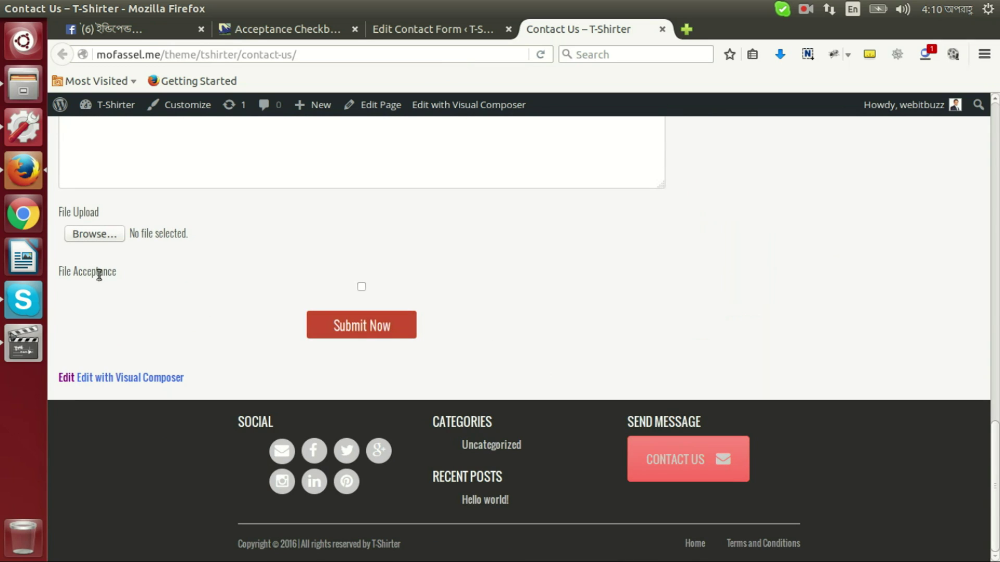
drag(97, 272, 114, 273)
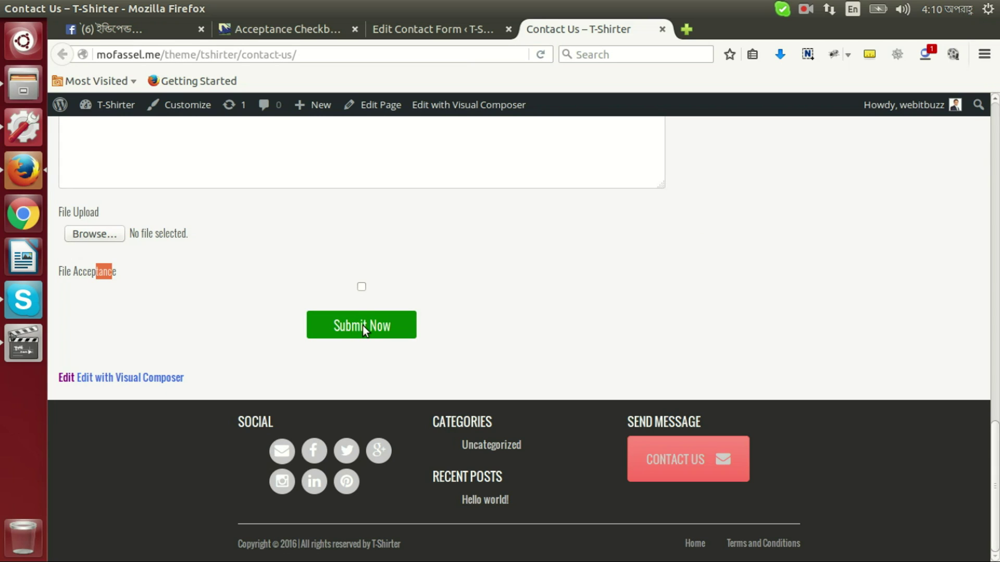
click(362, 288)
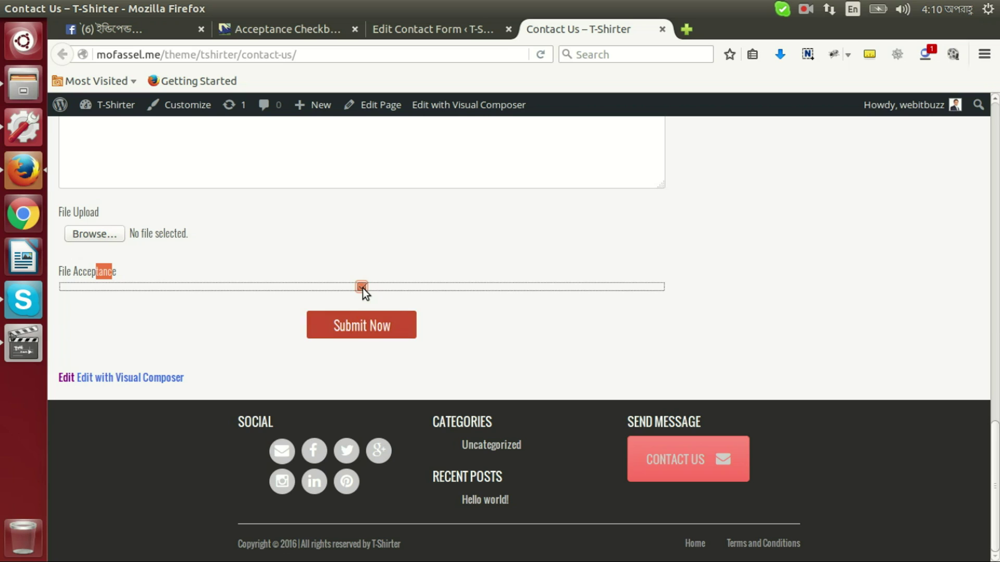
click(361, 327)
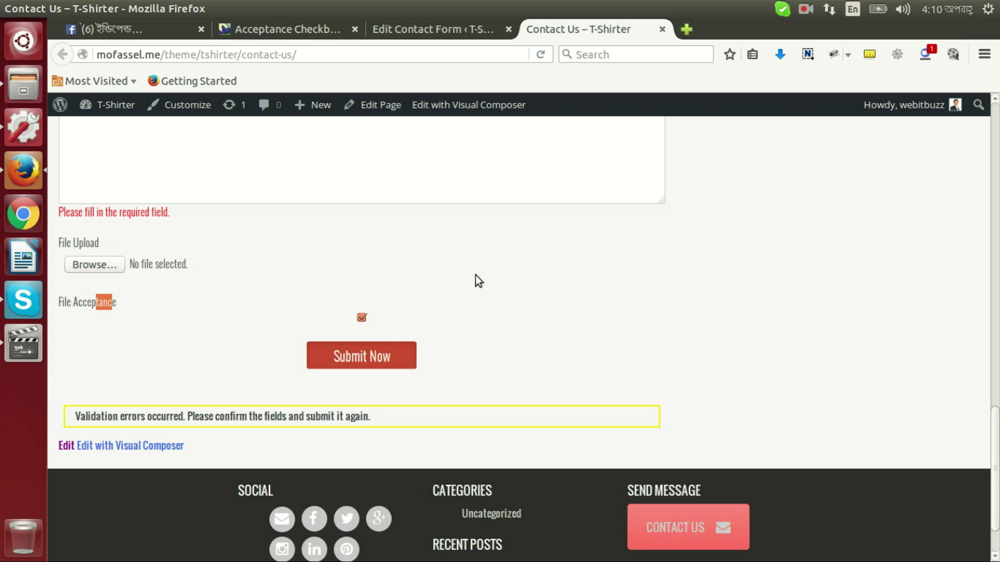
click(806, 9)
click(828, 47)
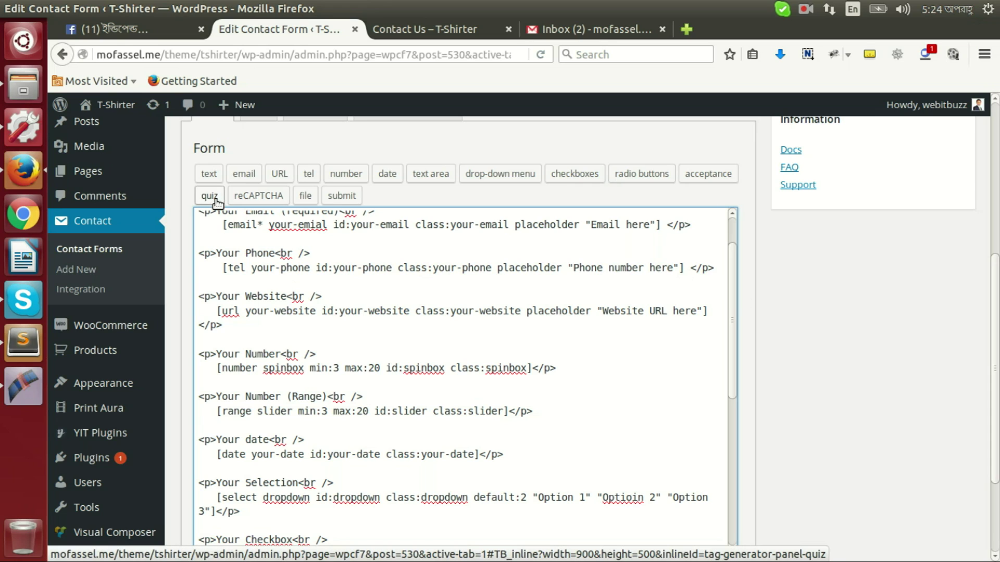
click(255, 198)
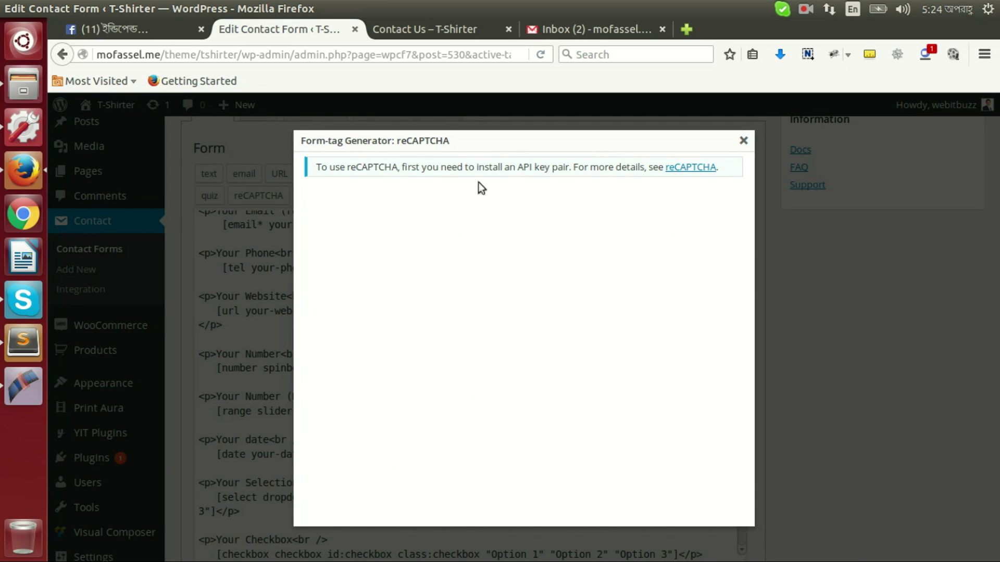
click(564, 169)
click(743, 140)
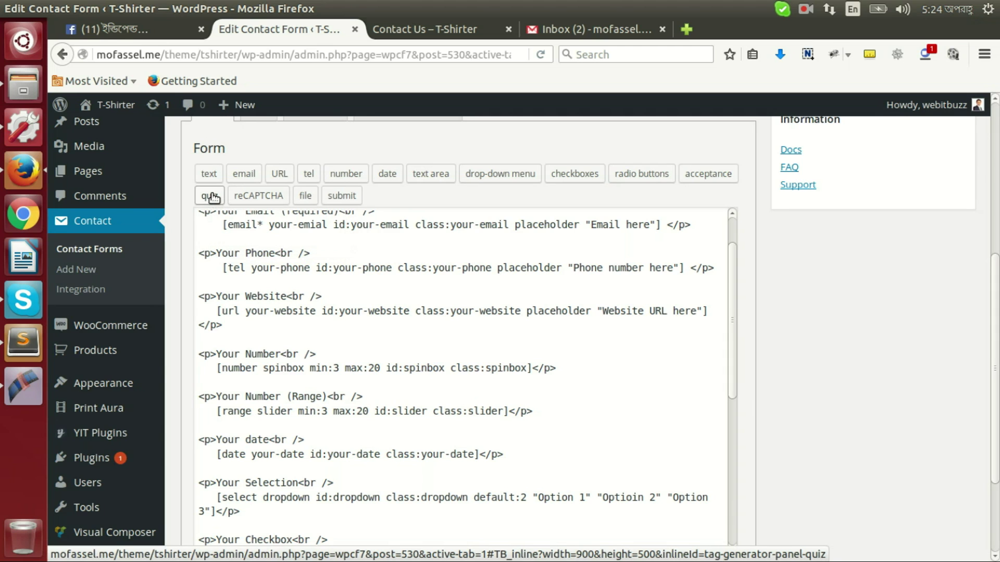
scroll(335, 310, down, 10)
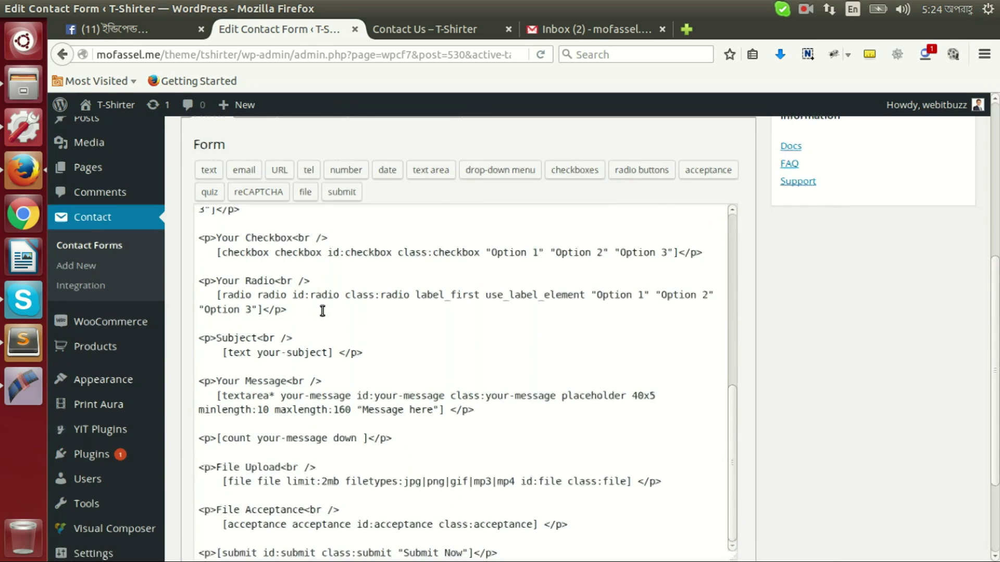
click(519, 428)
drag(520, 428, 184, 420)
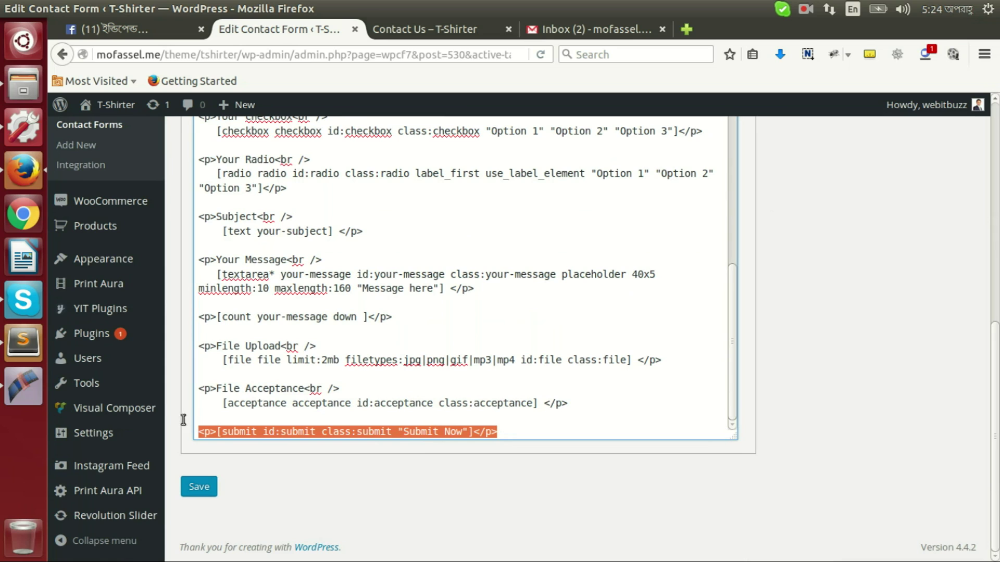
Remove the submit shortcode from its paragraph in the form template
click(239, 414)
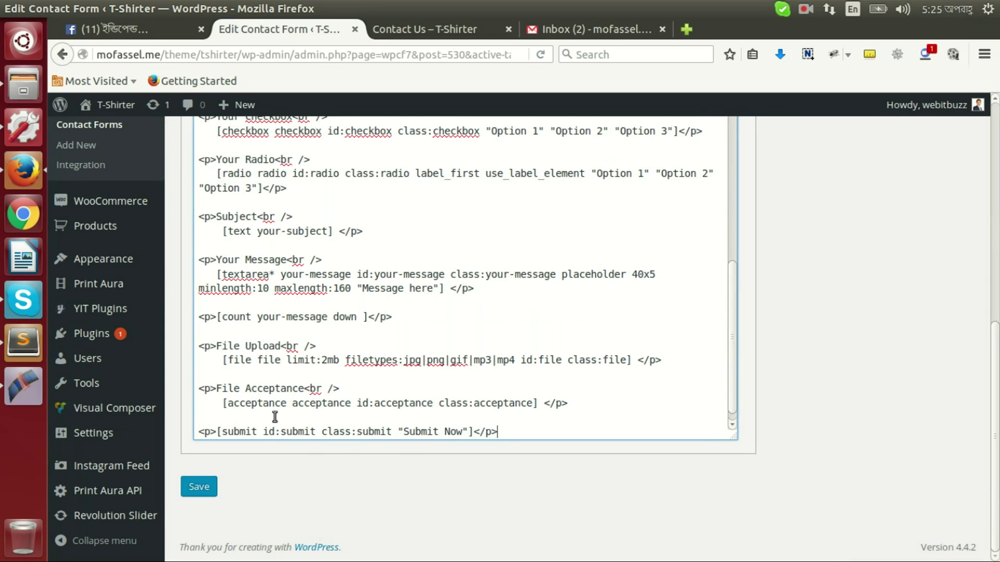
key(Down)
key(Down)
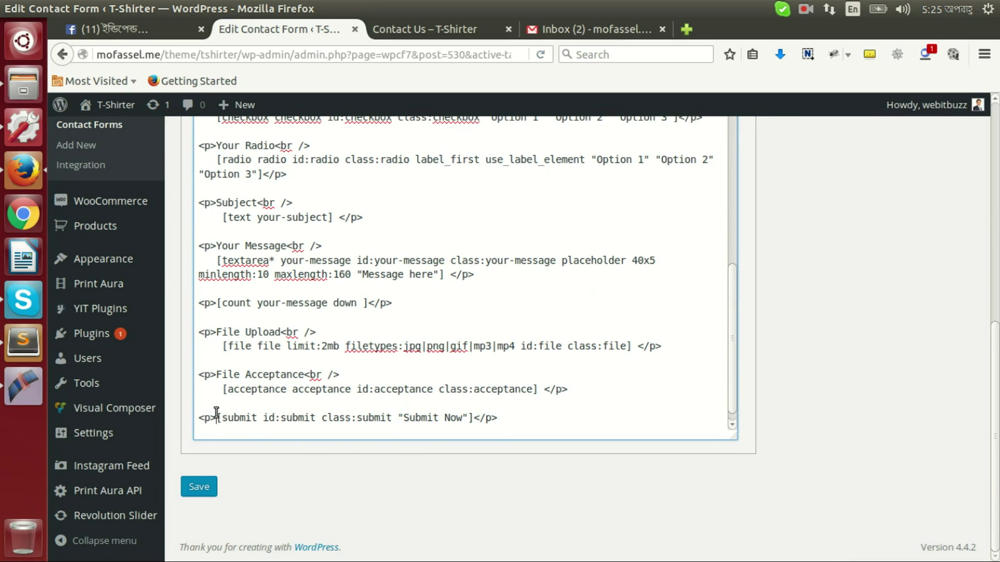
drag(216, 417, 474, 418)
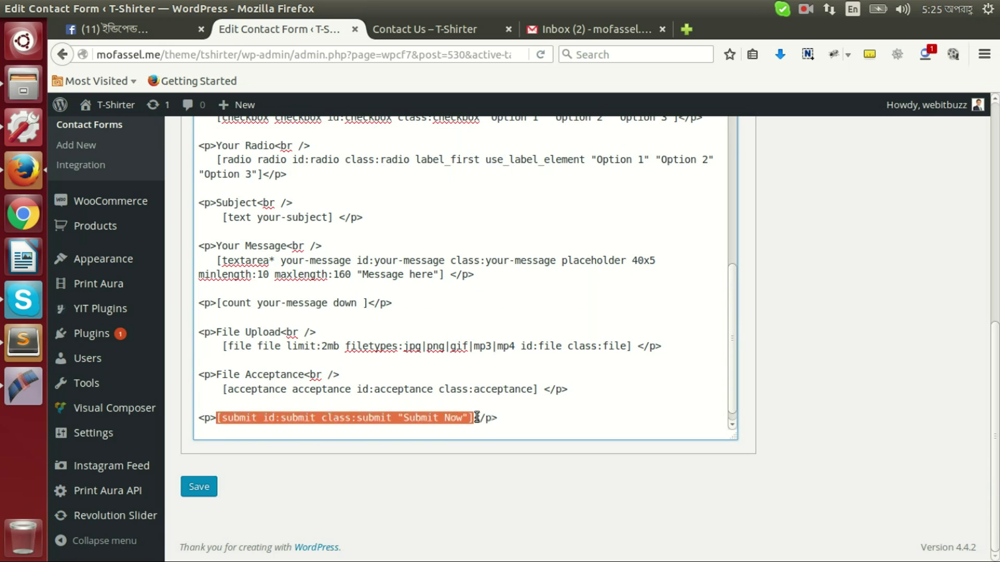
key(BackSpace)
scroll(762, 369, up, 1)
scroll(761, 369, up, 2)
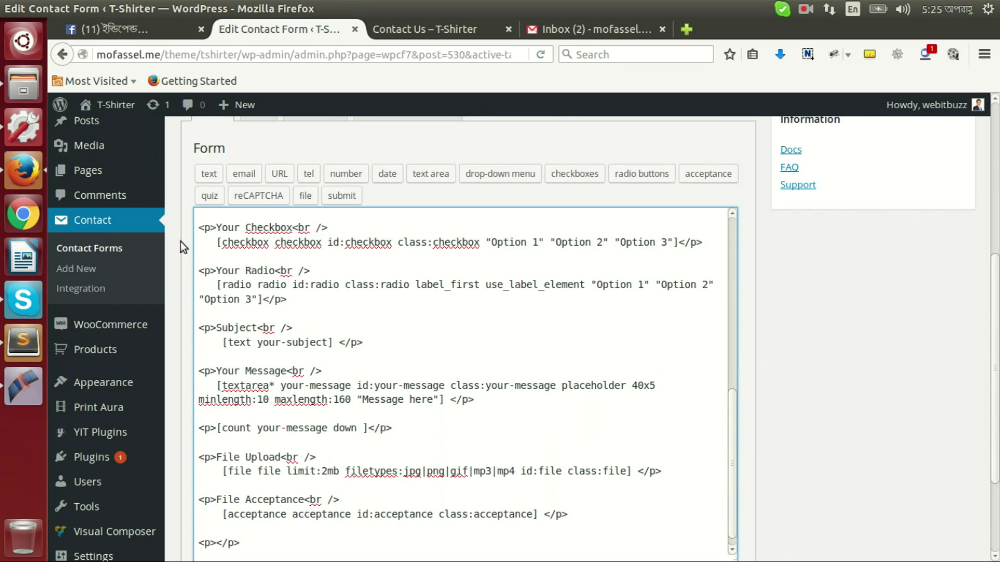
Start a quiz tag with name, id and class all set to quiz
click(210, 195)
click(486, 198)
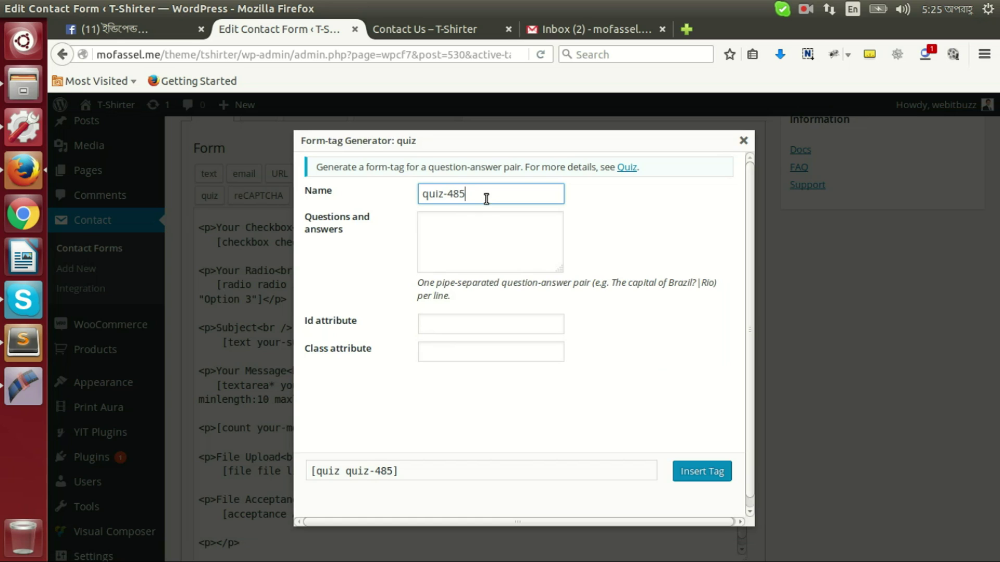
key(BackSpace)
key(BackSpace)
key(BackSpace)
key(BackSpace)
key(ctrl+a)
key(ctrl+c)
click(464, 329)
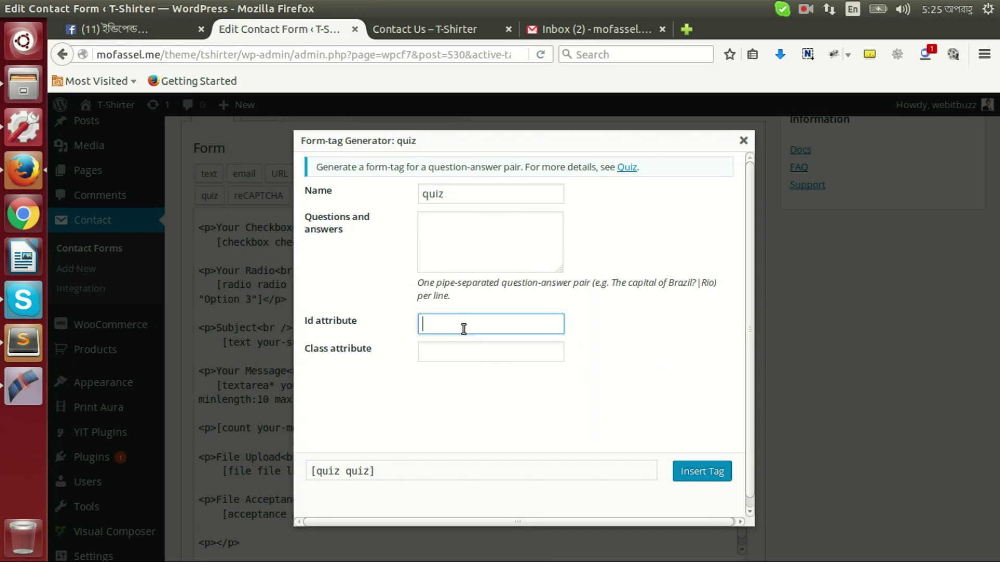
key(ctrl+v)
click(458, 352)
key(ctrl+v)
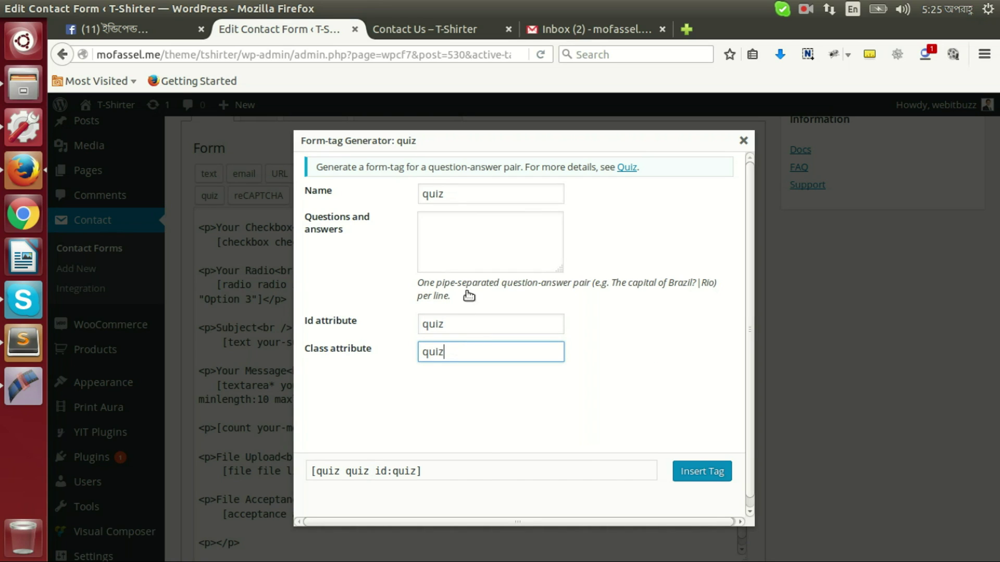
Enter the quiz questions '10+3=? | 13' and '3+8=? | 11'
click(460, 254)
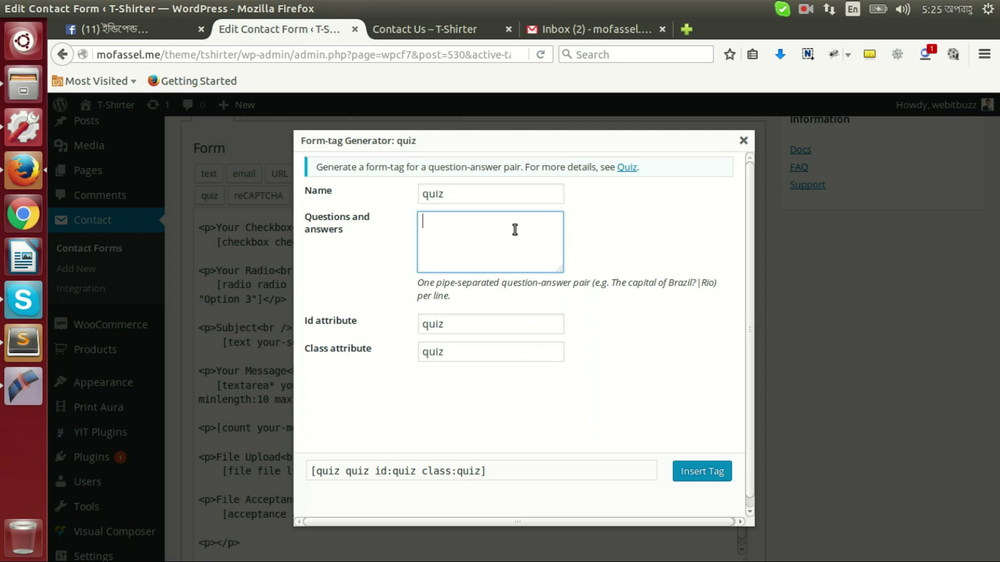
text(10)
text(3=? | 13)
key(Return)
text(3+8=? |)
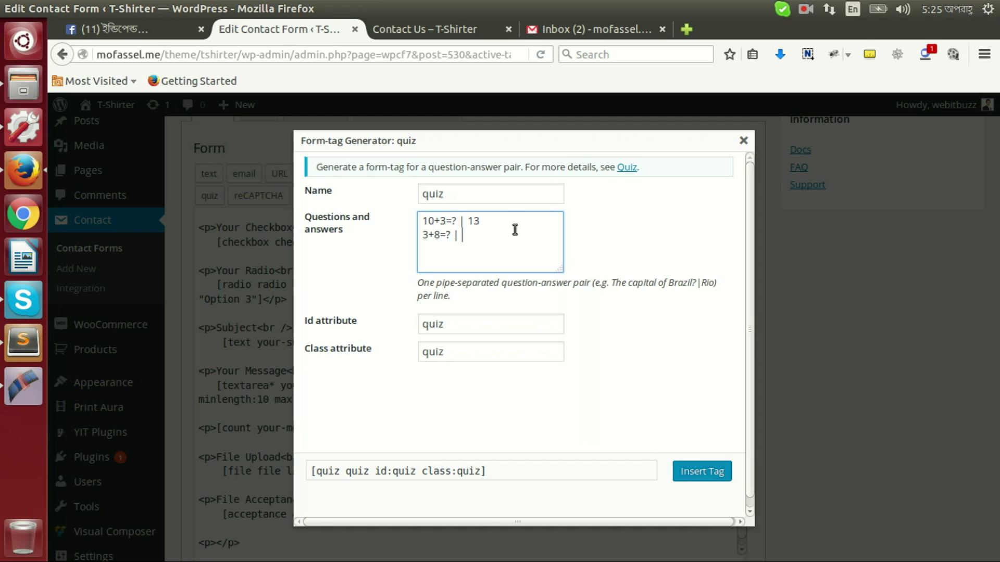
text( 11)
Insert the quiz tag, check its 13 and 11 answers, save, and view Contact Us
click(703, 472)
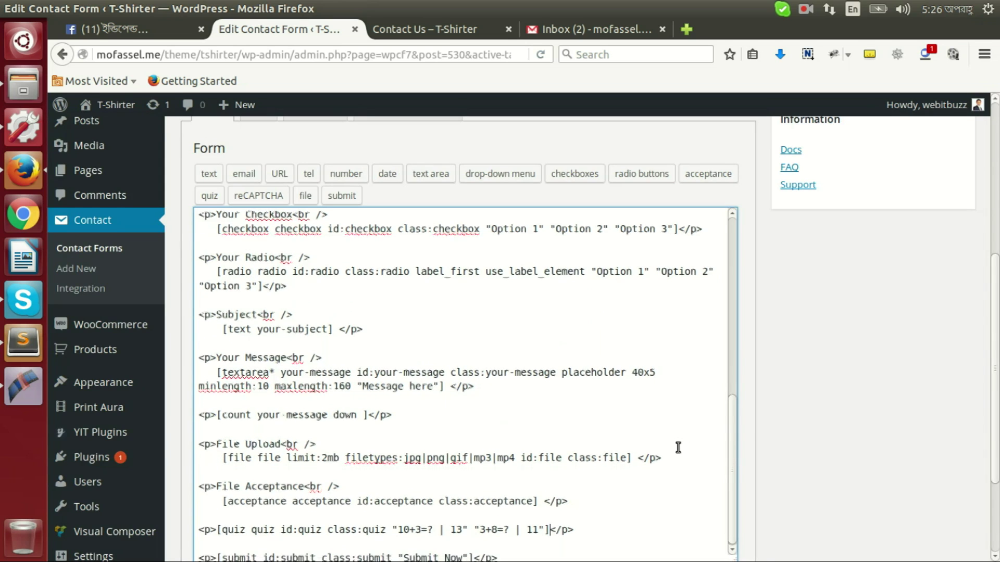
scroll(678, 448, down, 4)
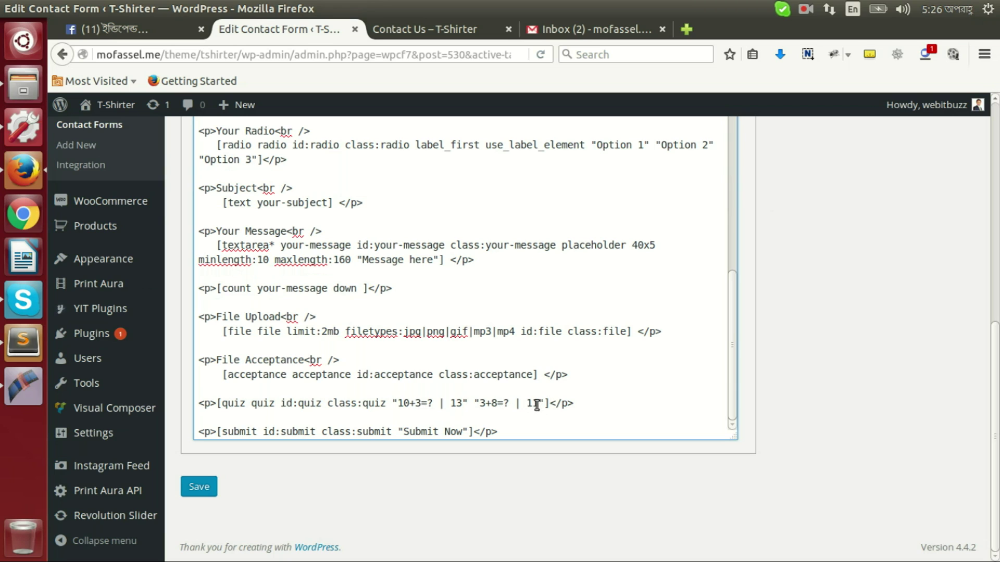
click(451, 403)
click(530, 403)
click(198, 487)
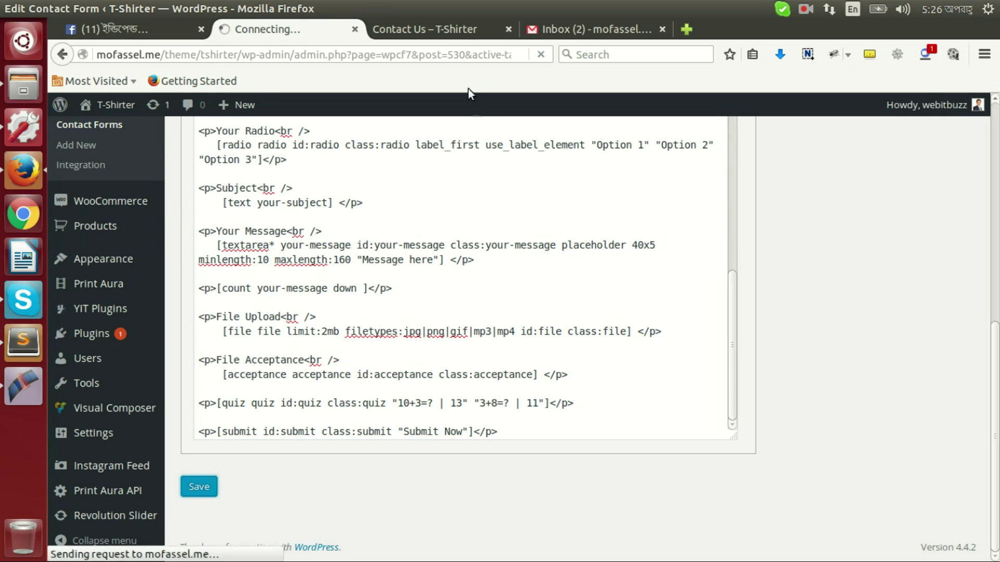
click(425, 29)
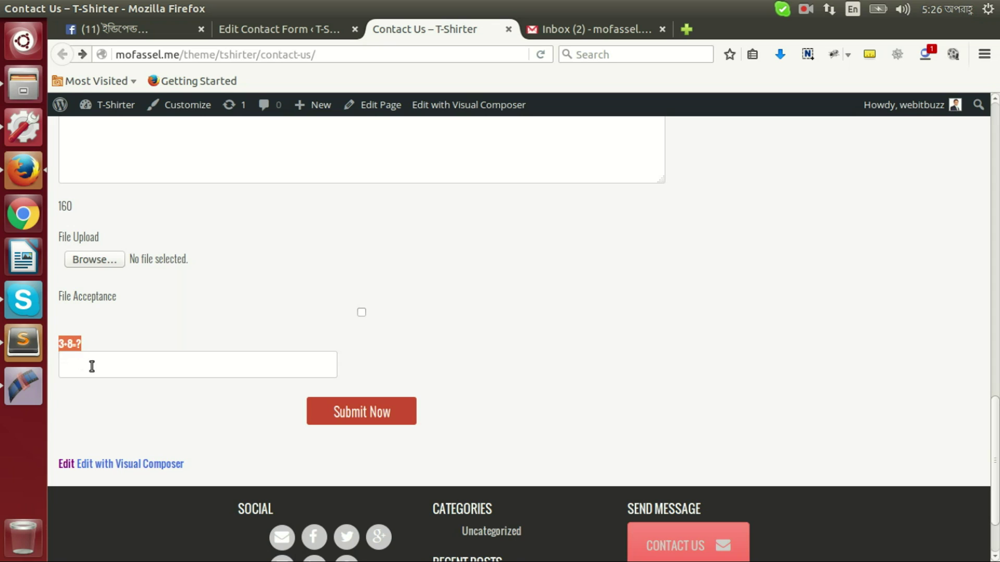
Accept the File Acceptance condition and submit the Contact Us form to see the quiz error
click(361, 313)
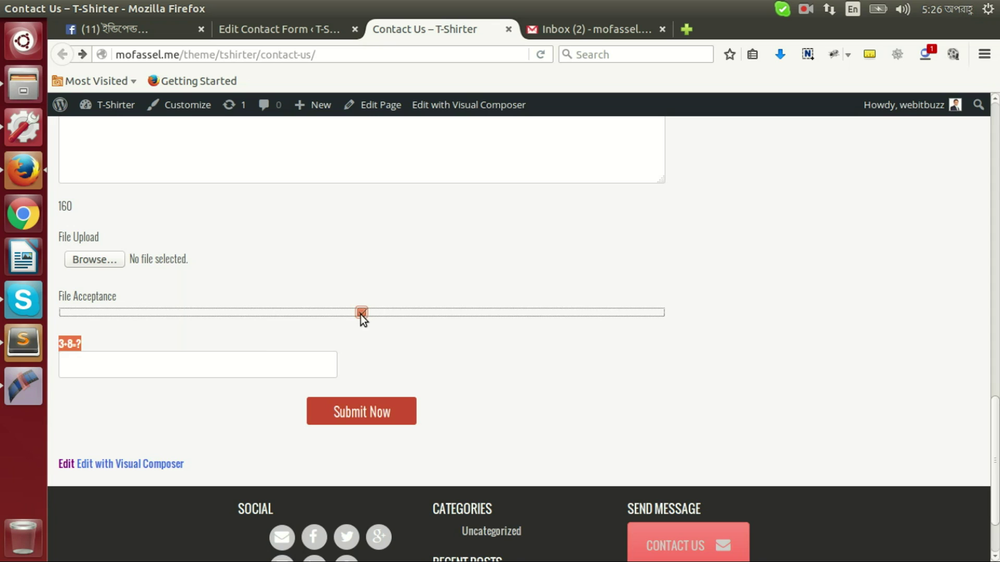
click(374, 417)
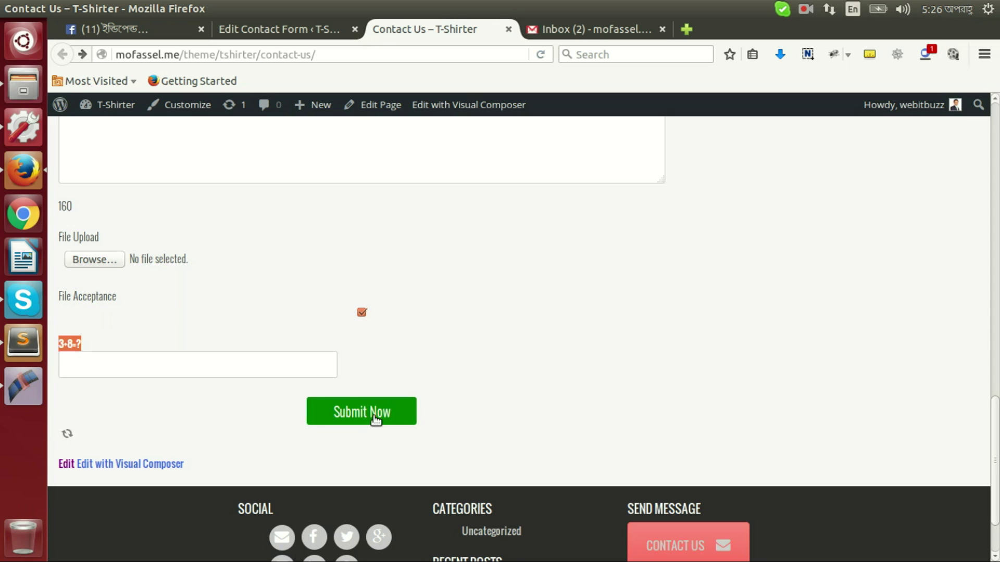
scroll(210, 497, down, 1)
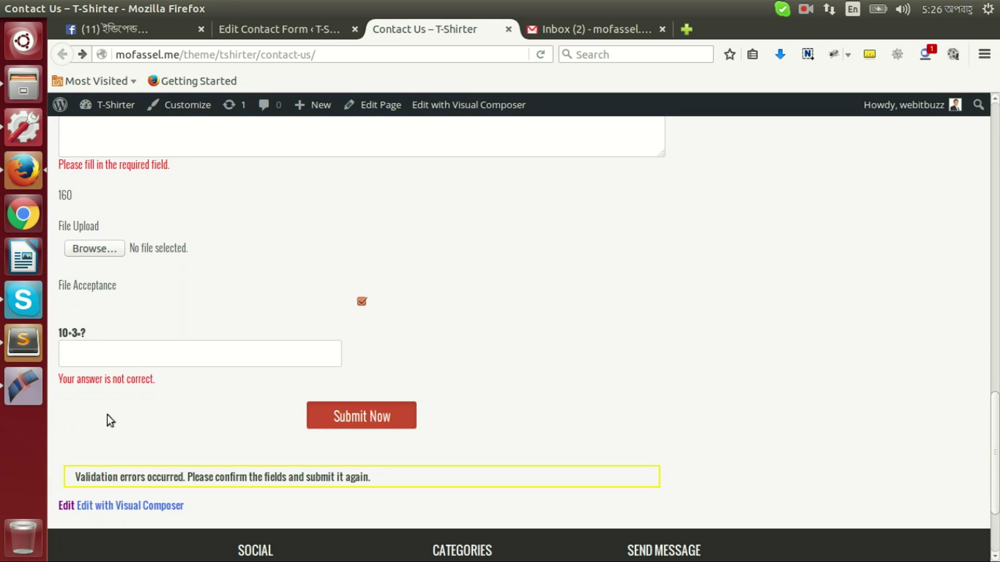
drag(66, 382, 158, 382)
Answer the 10+3=? quiz with 13, resubmit, then go back to the form editor
click(102, 358)
text(13)
click(367, 428)
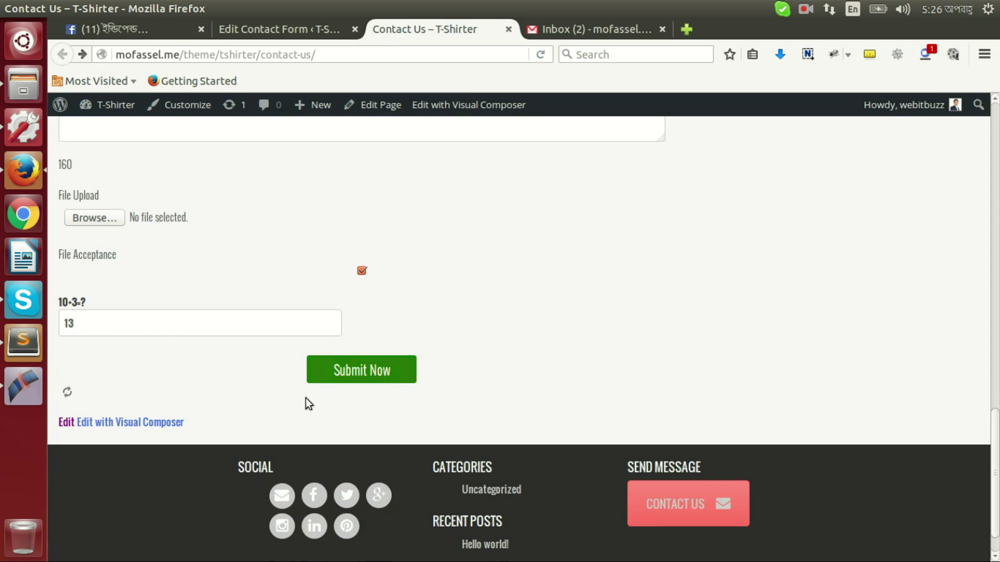
click(76, 354)
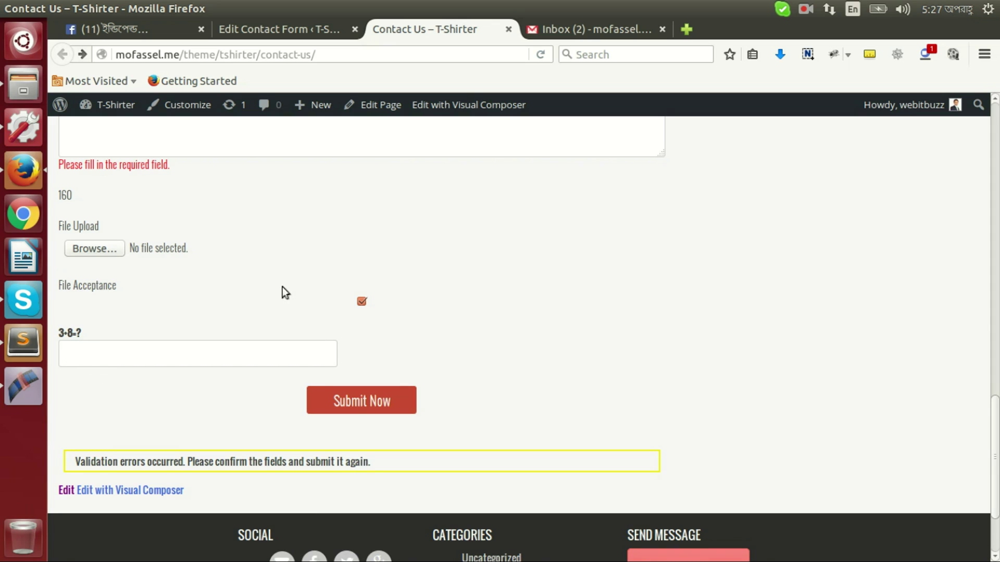
click(289, 31)
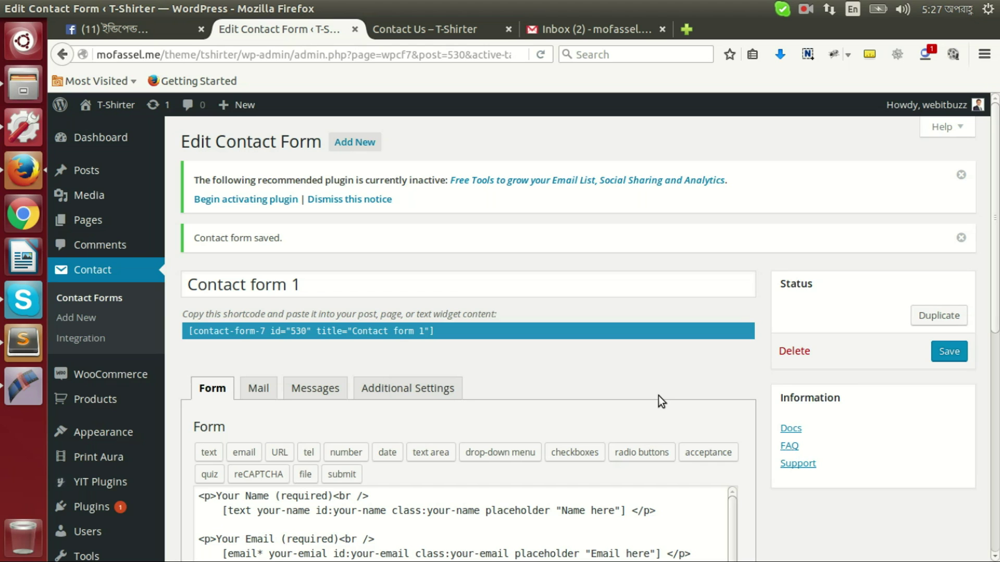
Open the Mail panel and select the [your-date] mail-tag from the listed tags
scroll(599, 371, down, 5)
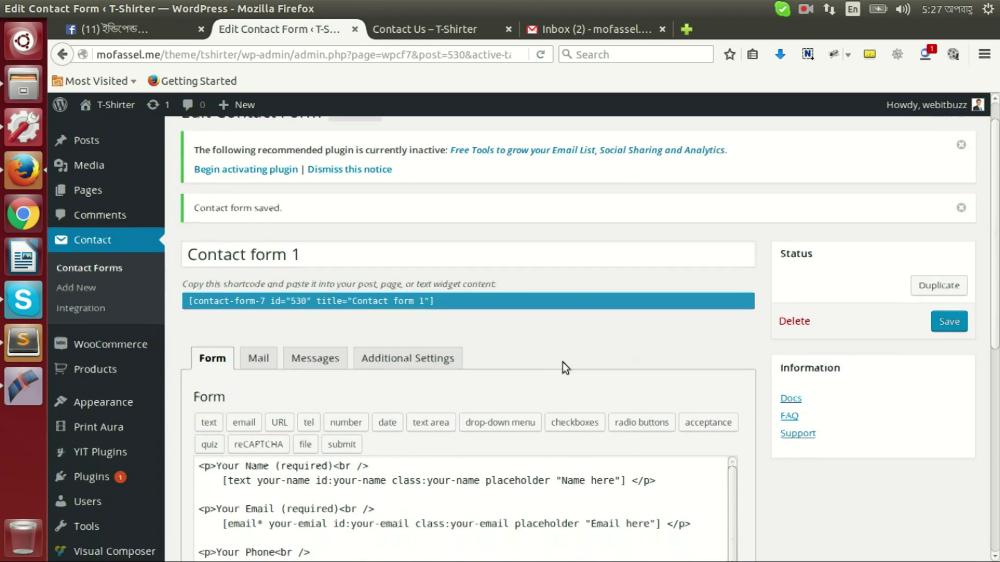
click(264, 268)
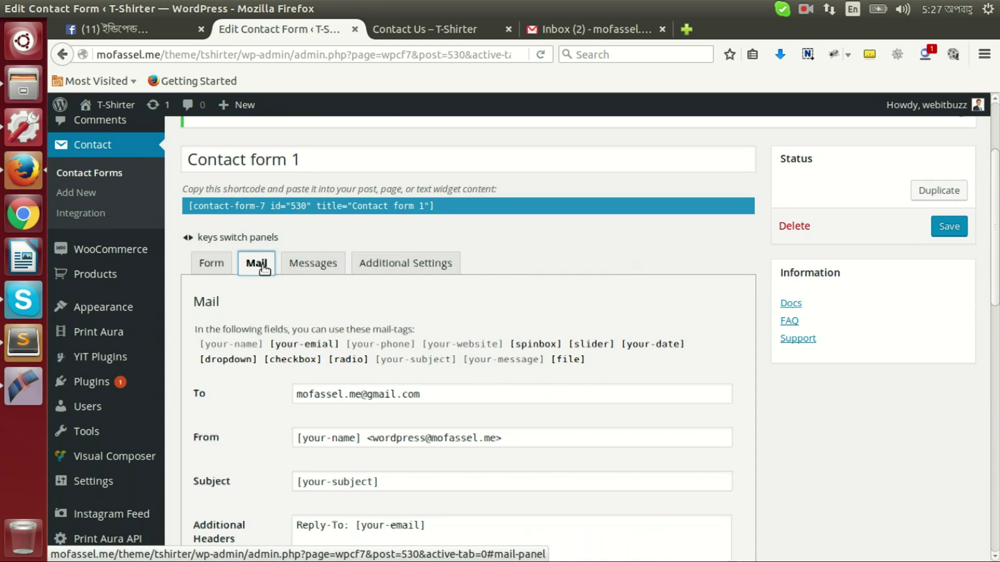
scroll(265, 268, down, 3)
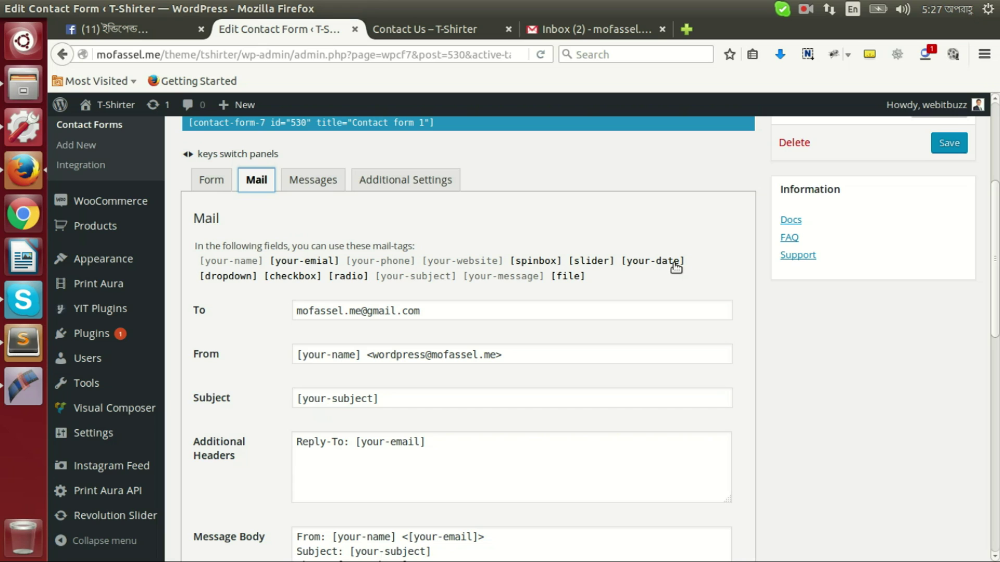
click(461, 264)
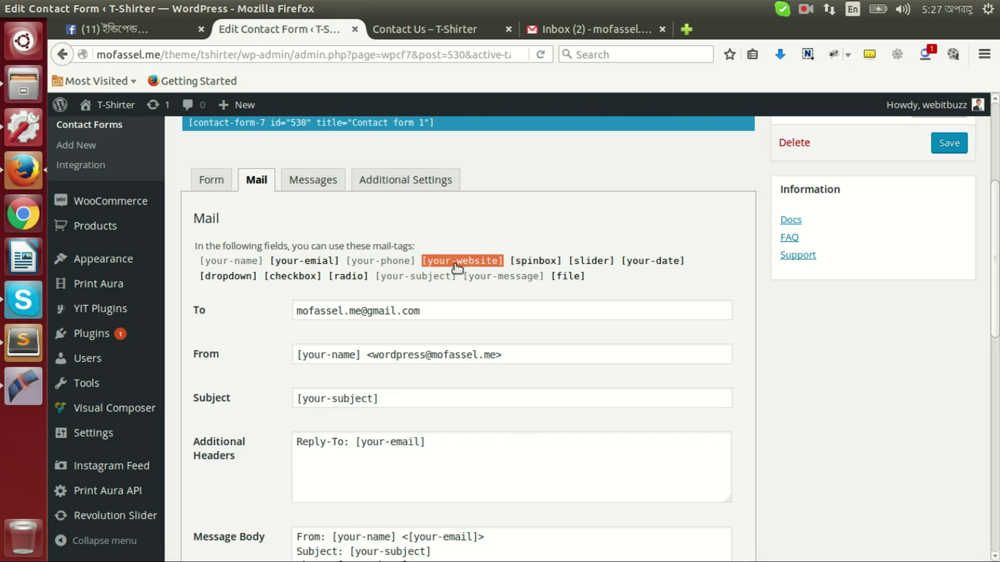
click(393, 261)
click(240, 263)
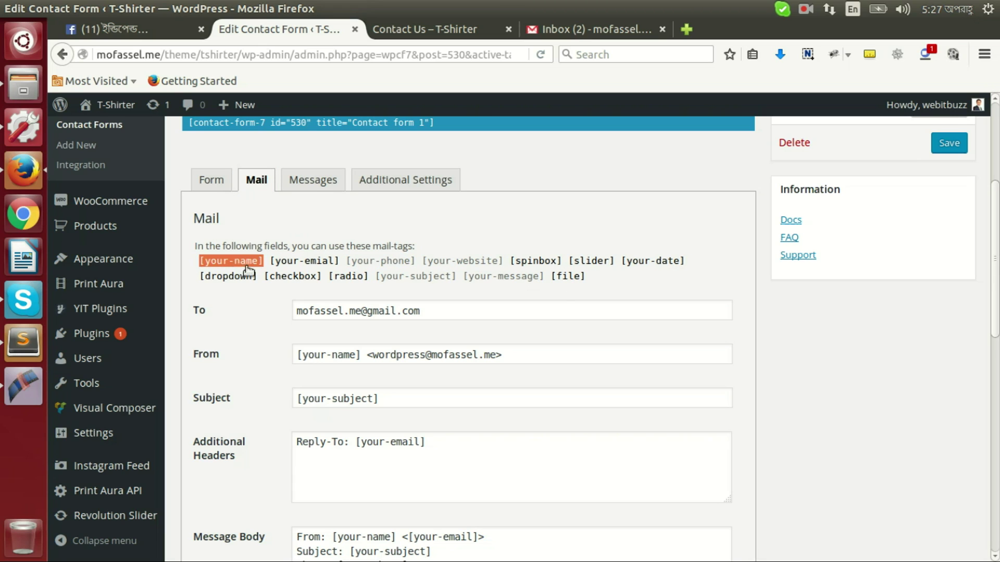
click(437, 265)
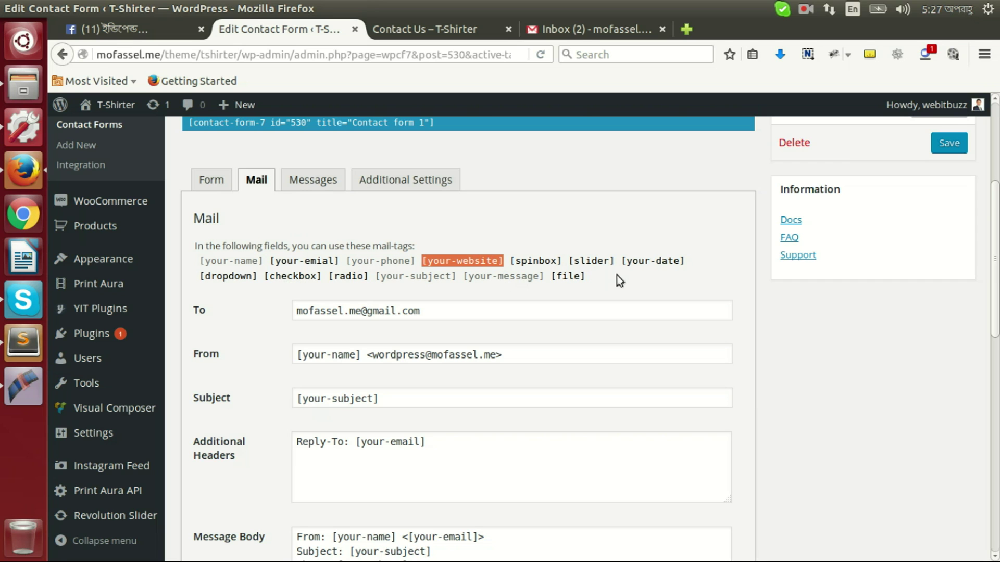
click(646, 263)
key(ctrl+c)
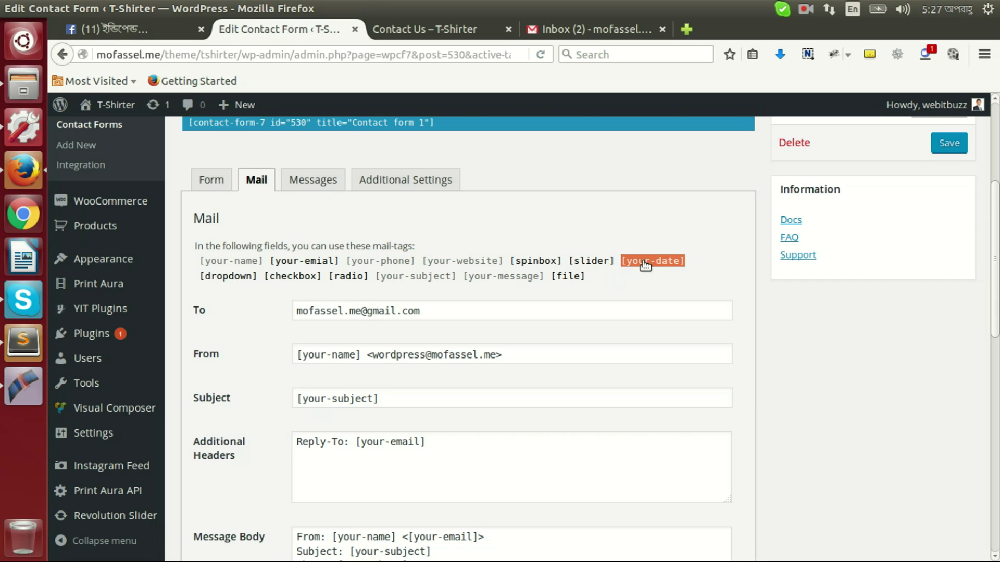
Add 'Date: [your-date]' on a new line under 'Website: [your-website]' and save the form
scroll(641, 290, down, 10)
scroll(411, 204, up, 2)
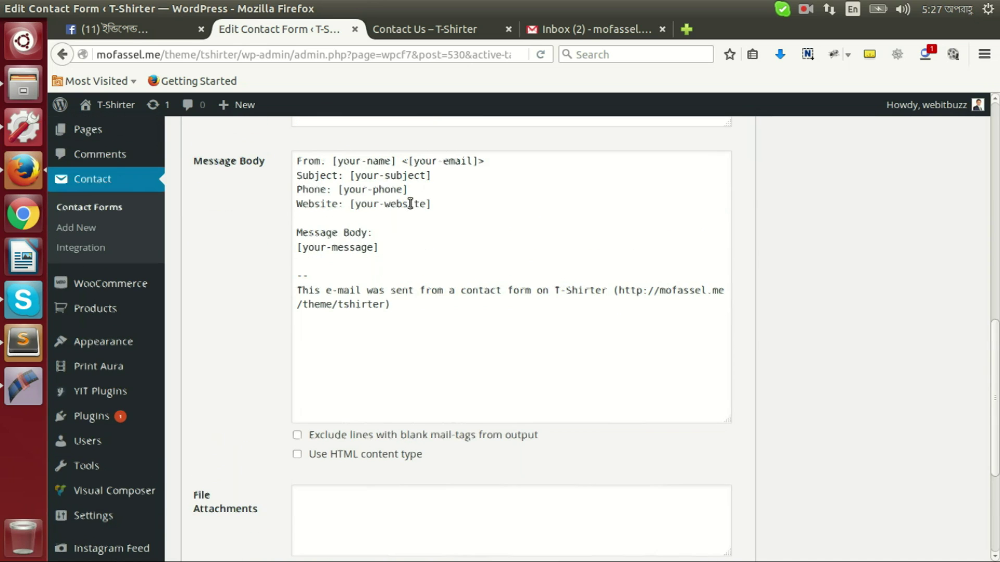
click(447, 204)
key(Return)
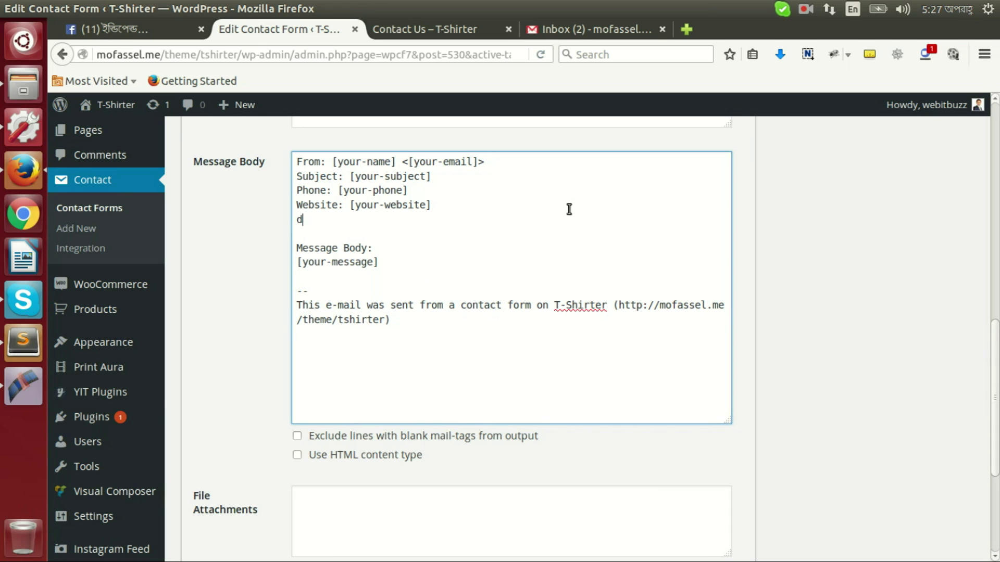
text(Date:)
key(ctrl+v)
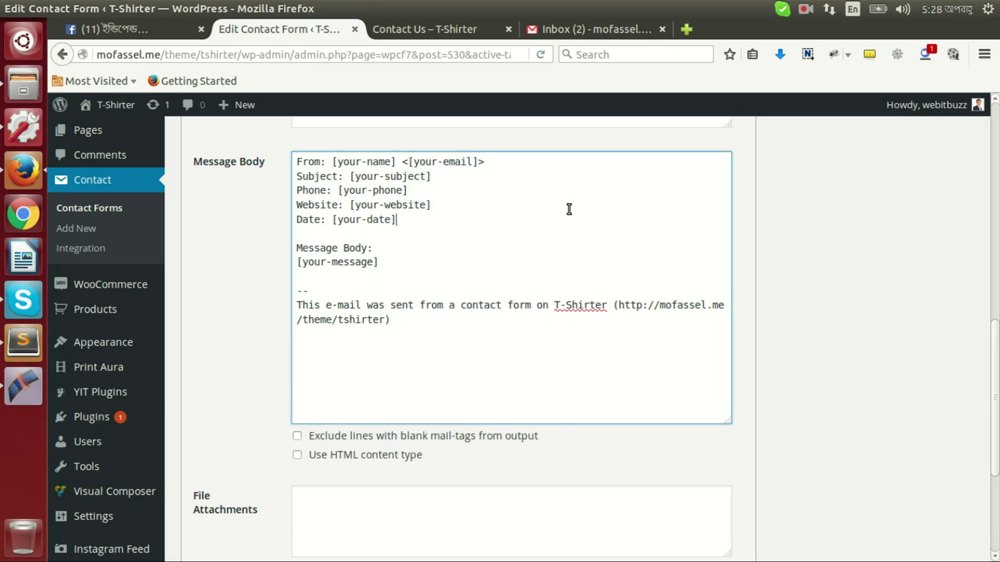
scroll(909, 421, up, 10)
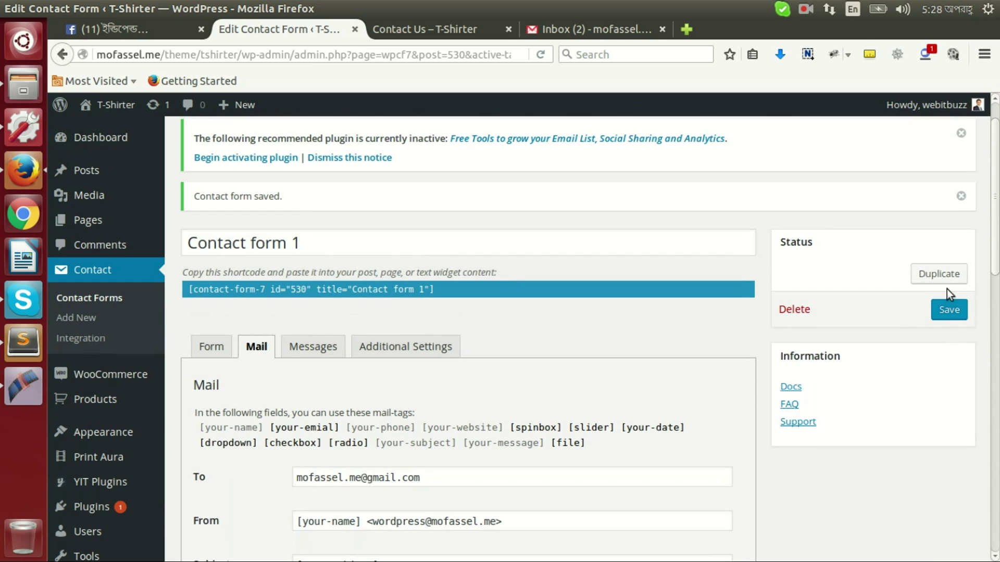
click(948, 310)
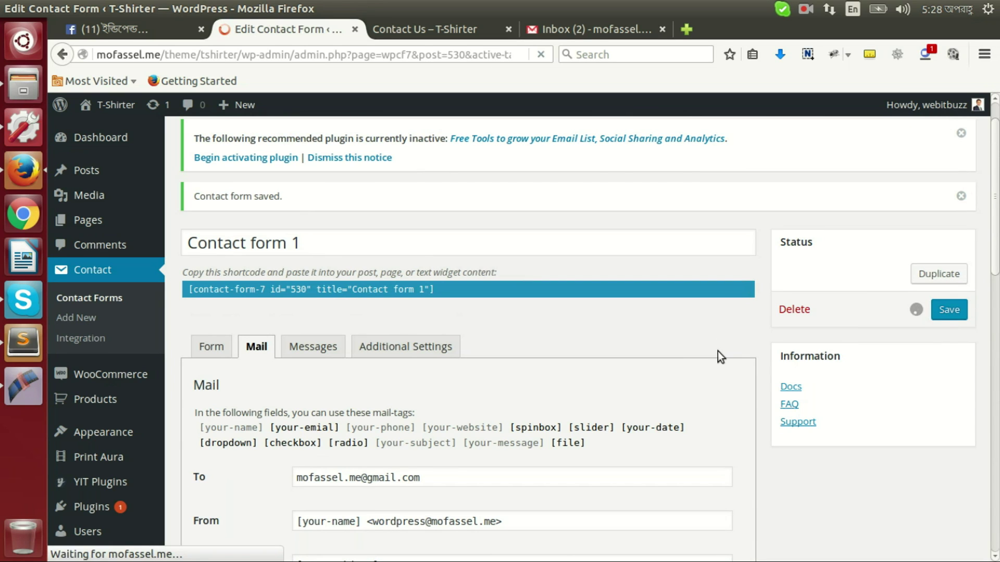
scroll(685, 372, down, 3)
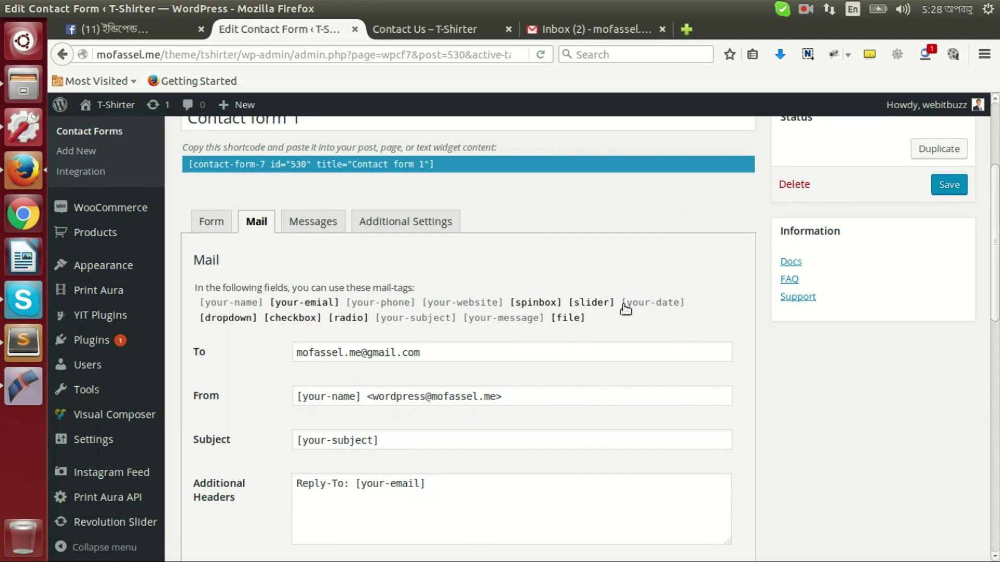
drag(622, 304, 687, 309)
scroll(690, 313, down, 3)
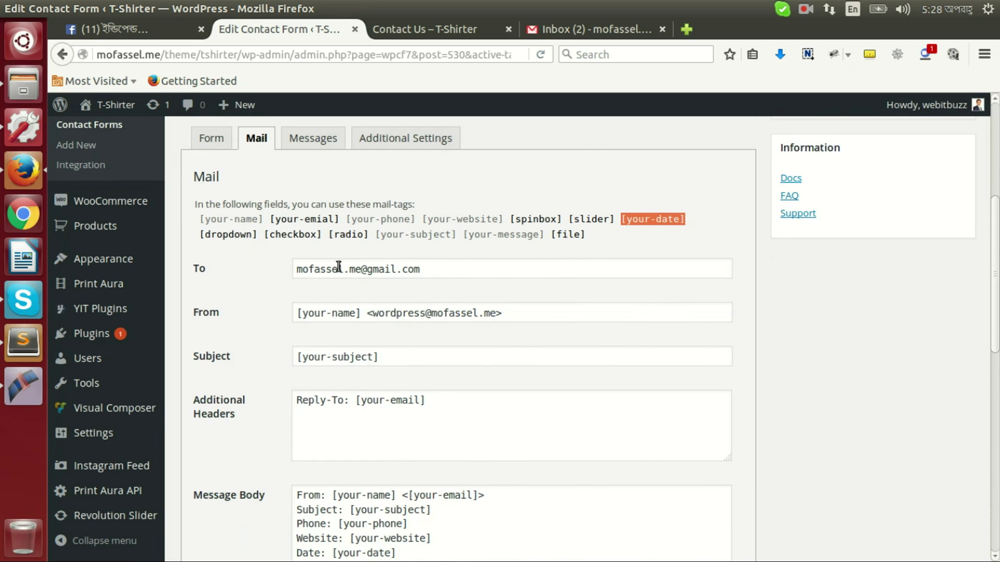
click(279, 221)
scroll(640, 376, down, 5)
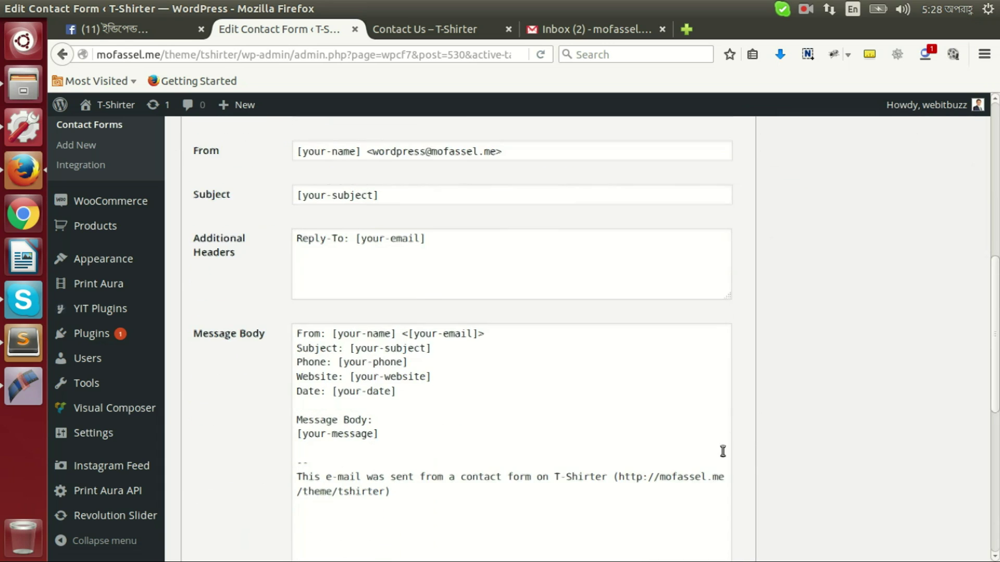
click(468, 385)
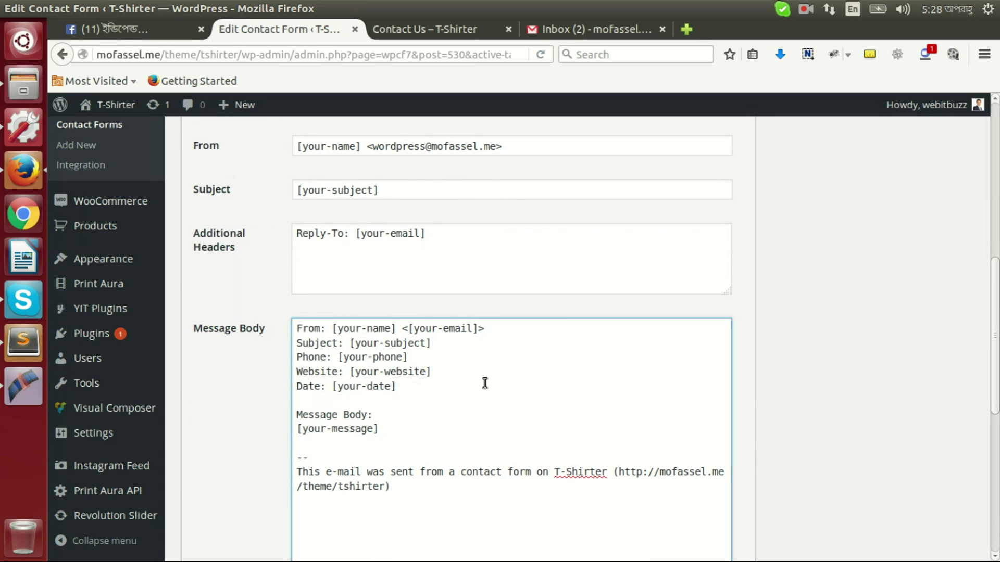